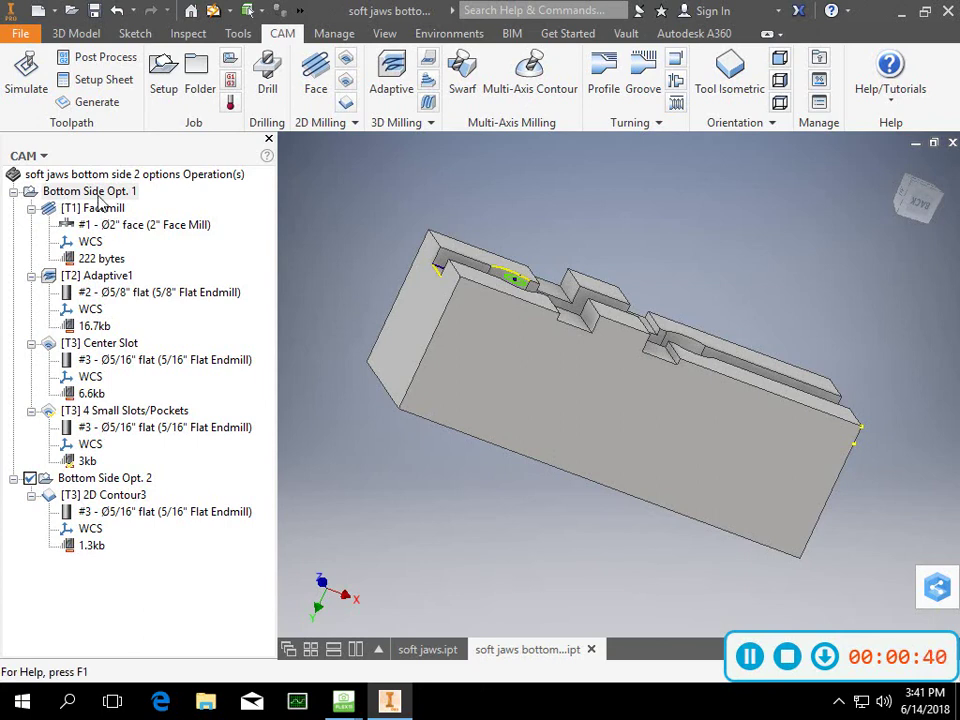
- Display the Facemill and Adaptive1 toolpaths in turn and examine the adaptive path and work origin from several sides
{"action": "left_click", "coordinate": [105, 210]}
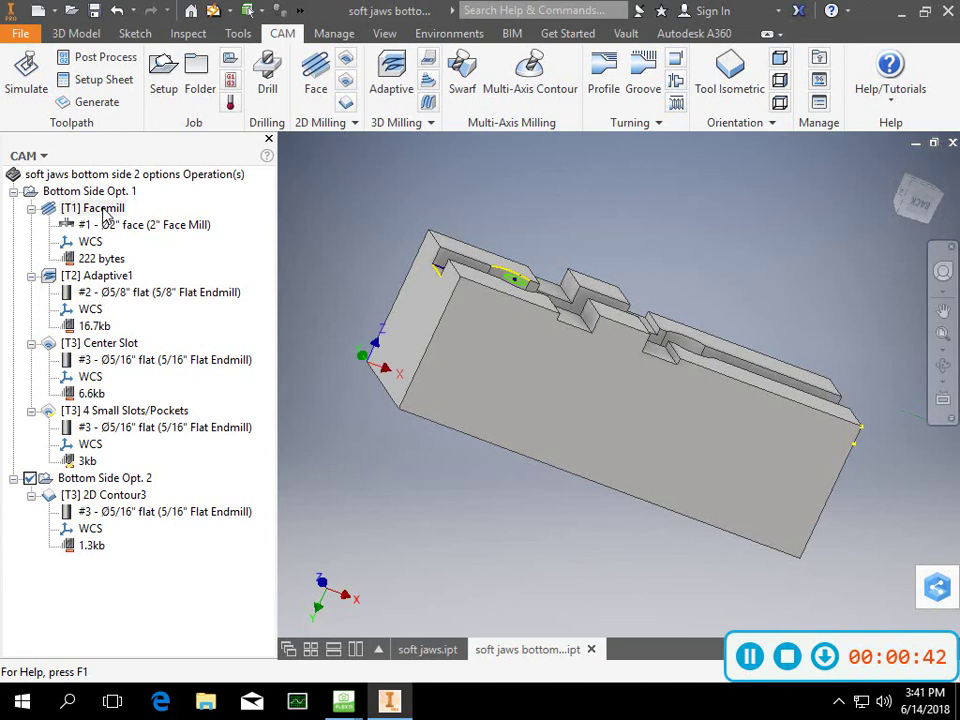
{"action": "left_click", "coordinate": [113, 278]}
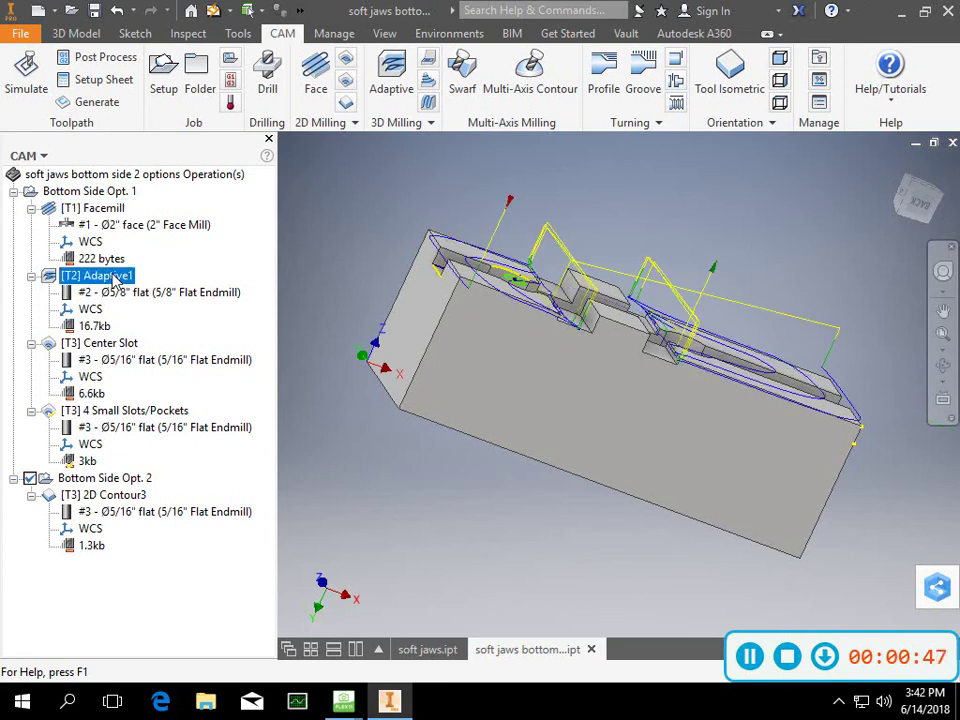
{"action": "mouse_move", "coordinate": [926, 187]}
{"action": "left_mouse_down"}
{"action": "mouse_move", "coordinate": [918, 220]}
{"action": "mouse_move", "coordinate": [888, 207]}
{"action": "mouse_move", "coordinate": [894, 190]}
{"action": "left_mouse_up"}
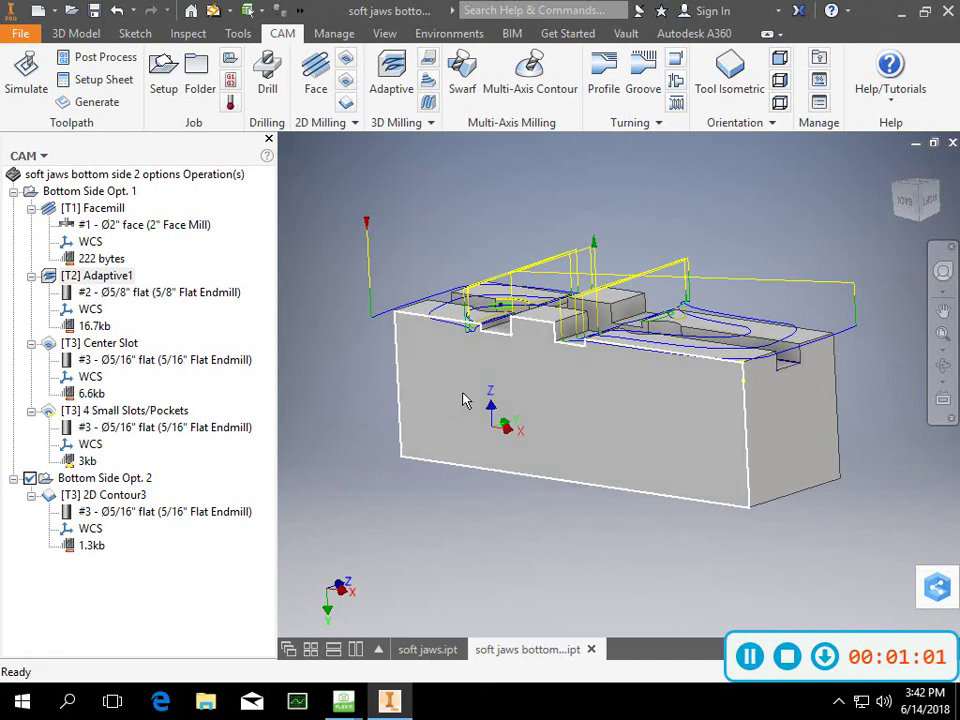
{"action": "left_click_drag", "start_coordinate": [932, 190], "coordinate": [957, 214]}
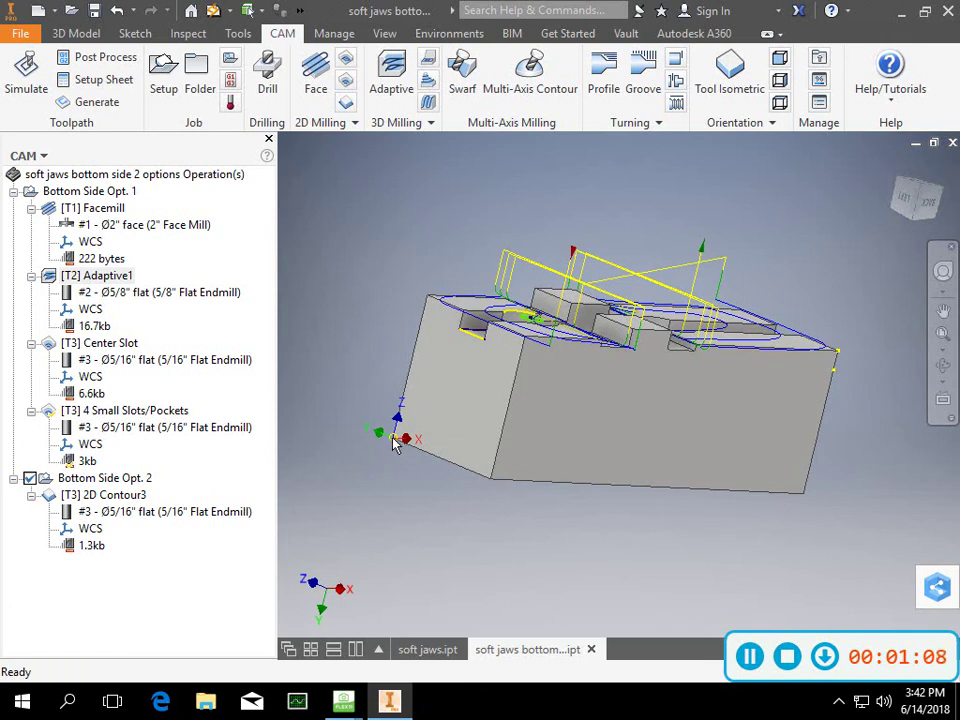
{"action": "mouse_move", "coordinate": [396, 445]}
- Open the Adaptive1 operation for editing and review its tool, coolant, feed and speed settings
{"action": "left_click", "coordinate": [119, 279]}
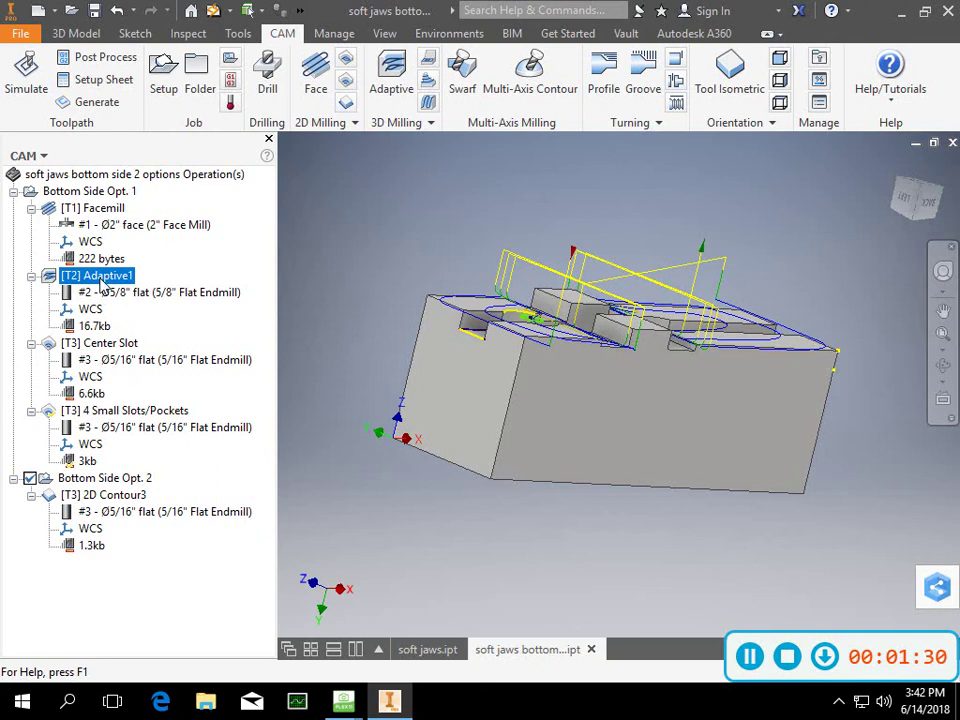
{"action": "double_click", "coordinate": [101, 282]}
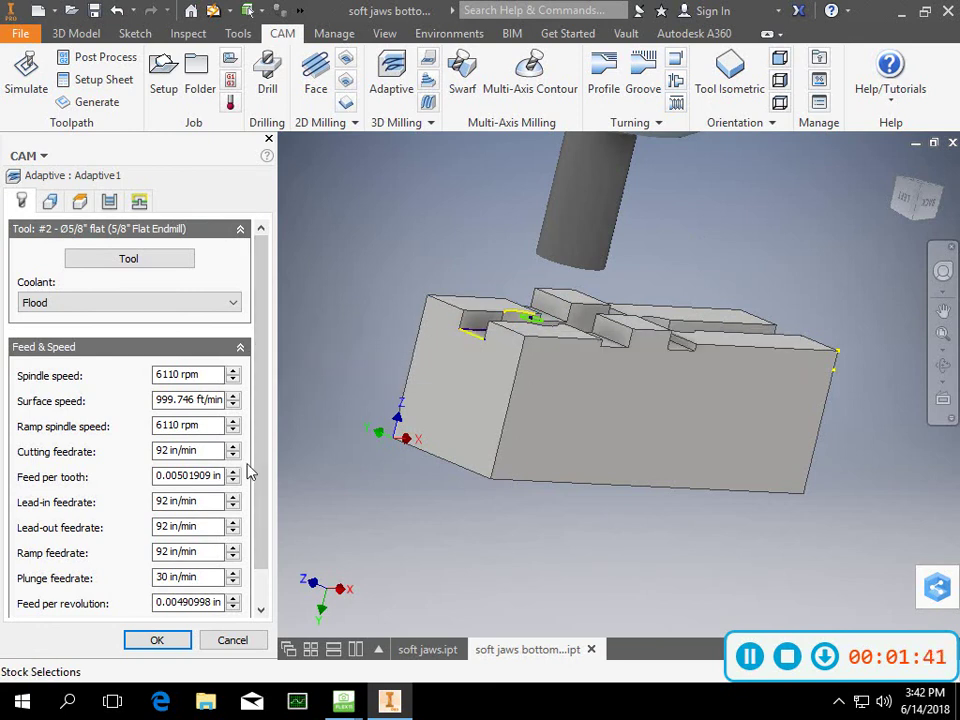
{"action": "left_click", "coordinate": [905, 207]}
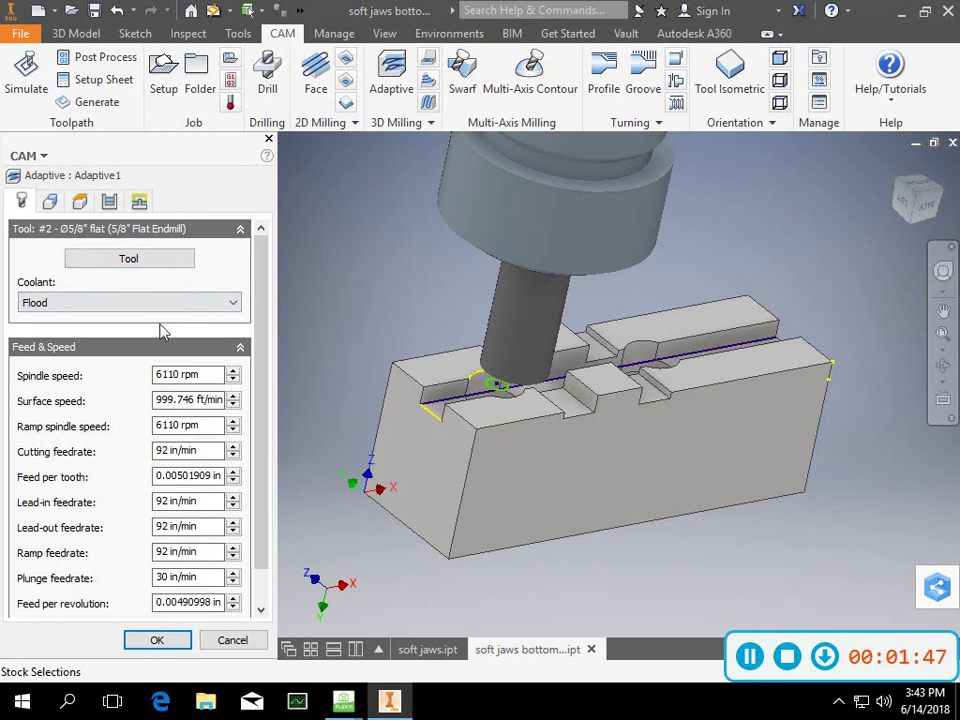
{"action": "scroll", "coordinate": [268, 410], "scroll_direction": "down", "scroll_amount": 2}
{"action": "scroll", "coordinate": [268, 420], "scroll_direction": "up", "scroll_amount": 2}
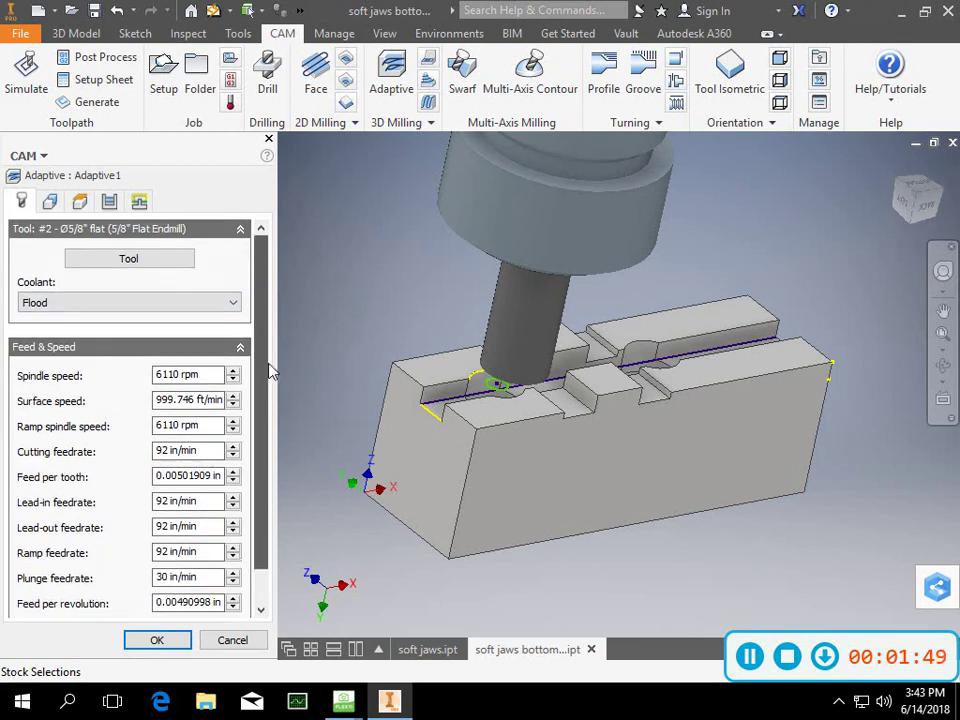
- Review the machining boundary, stock contours, rest machining and height settings of Adaptive1
{"action": "left_click", "coordinate": [50, 203]}
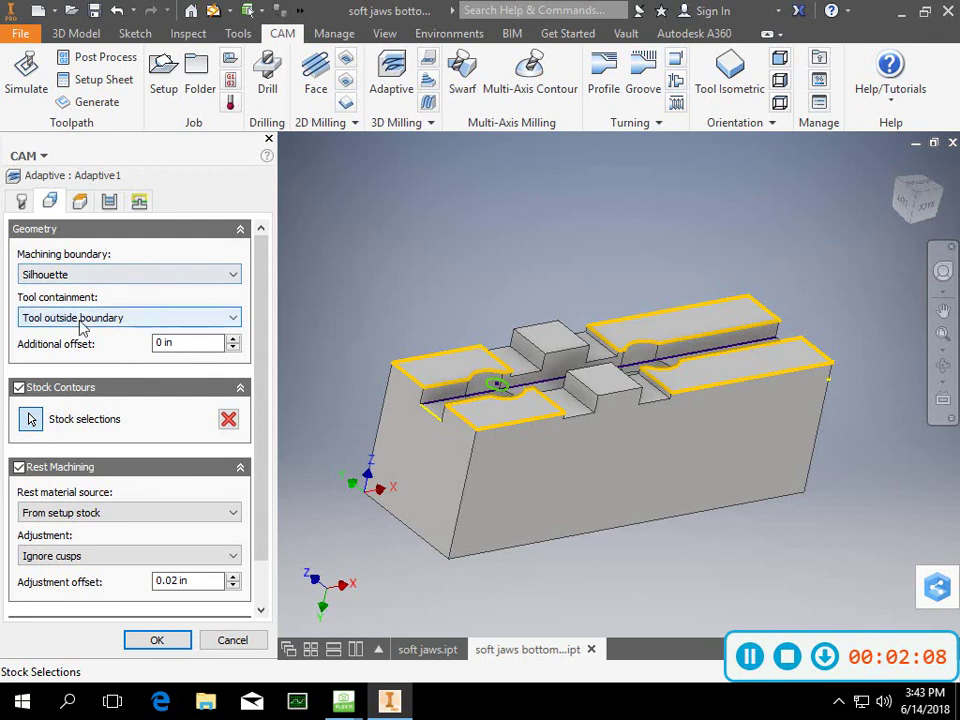
{"action": "left_click_drag", "start_coordinate": [262, 304], "coordinate": [277, 365]}
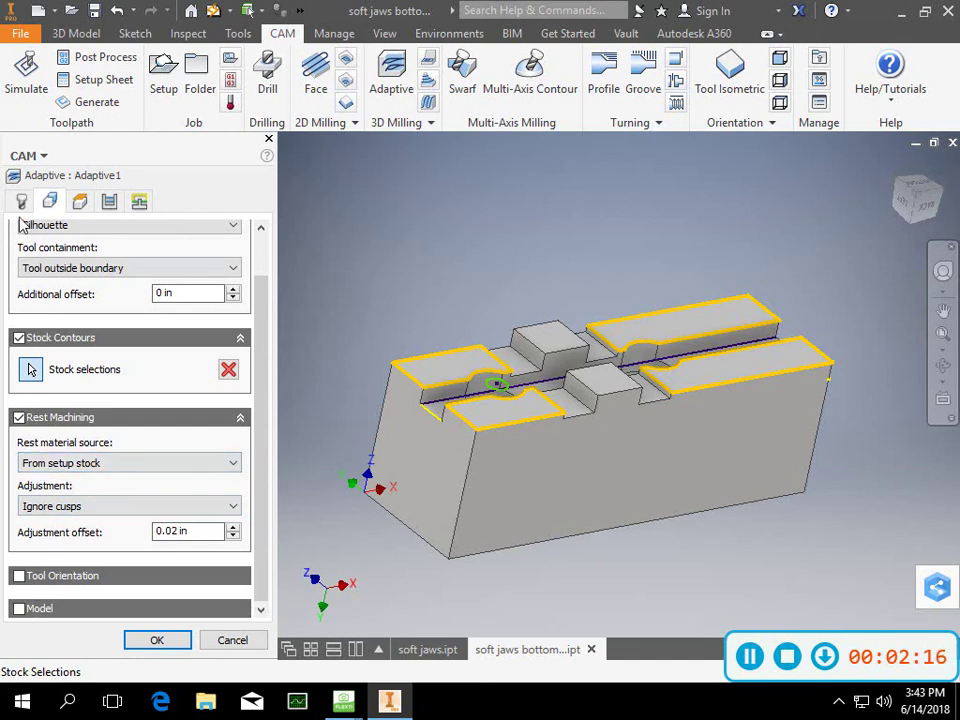
{"action": "left_click", "coordinate": [80, 203]}
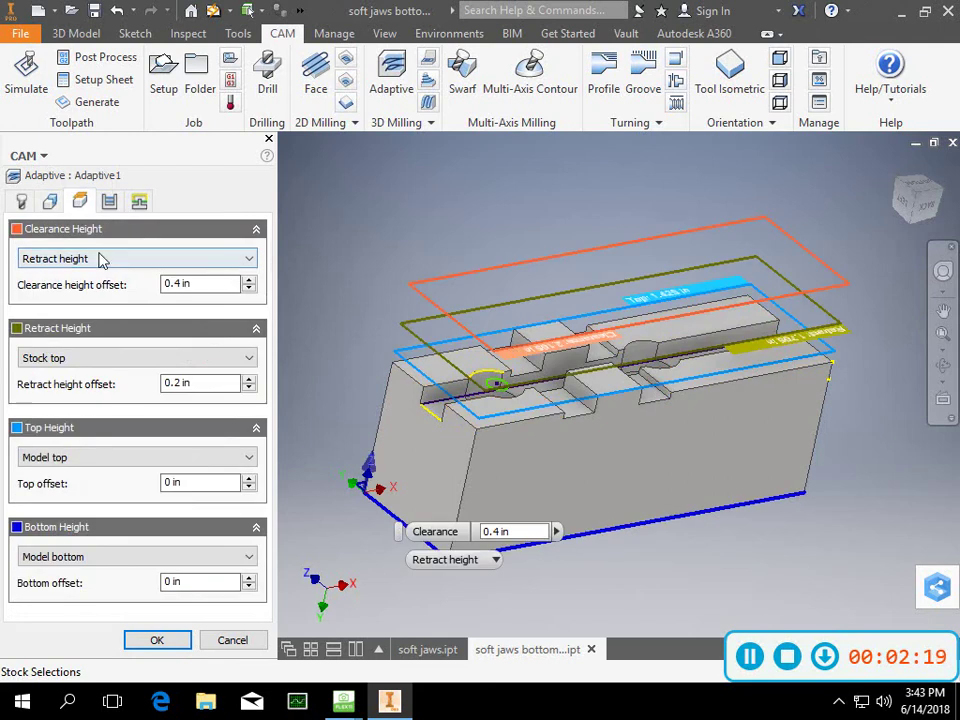
- Review the passes, linking and ramp settings of Adaptive1, then close the operation without changes
{"action": "left_click", "coordinate": [113, 203]}
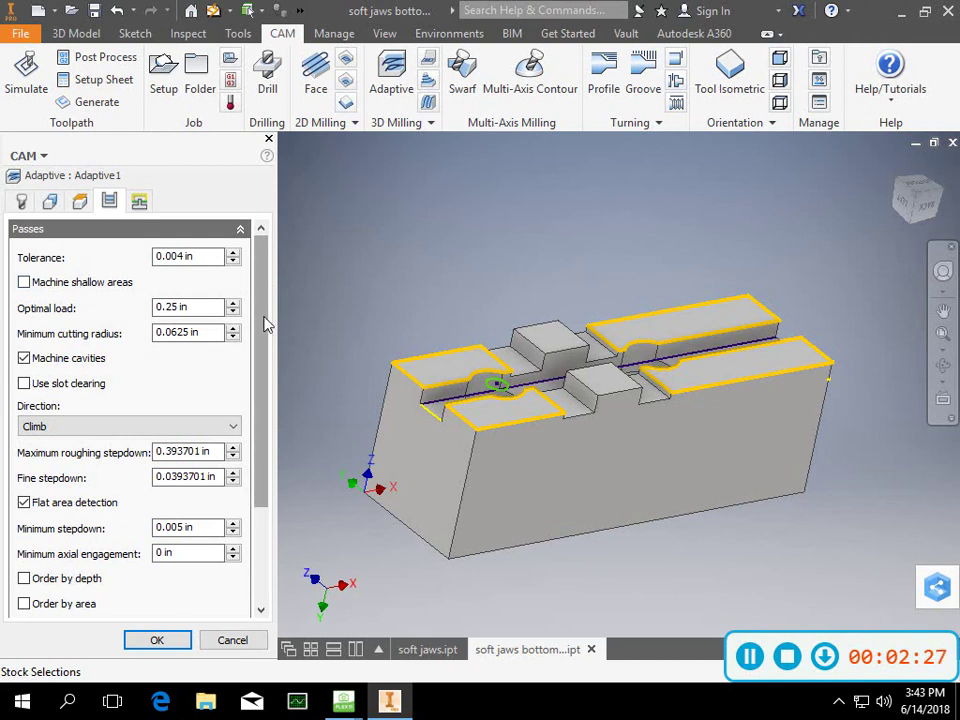
{"action": "mouse_move", "coordinate": [267, 323]}
{"action": "left_mouse_down"}
{"action": "mouse_move", "coordinate": [278, 443]}
{"action": "mouse_move", "coordinate": [266, 317]}
{"action": "left_mouse_up"}
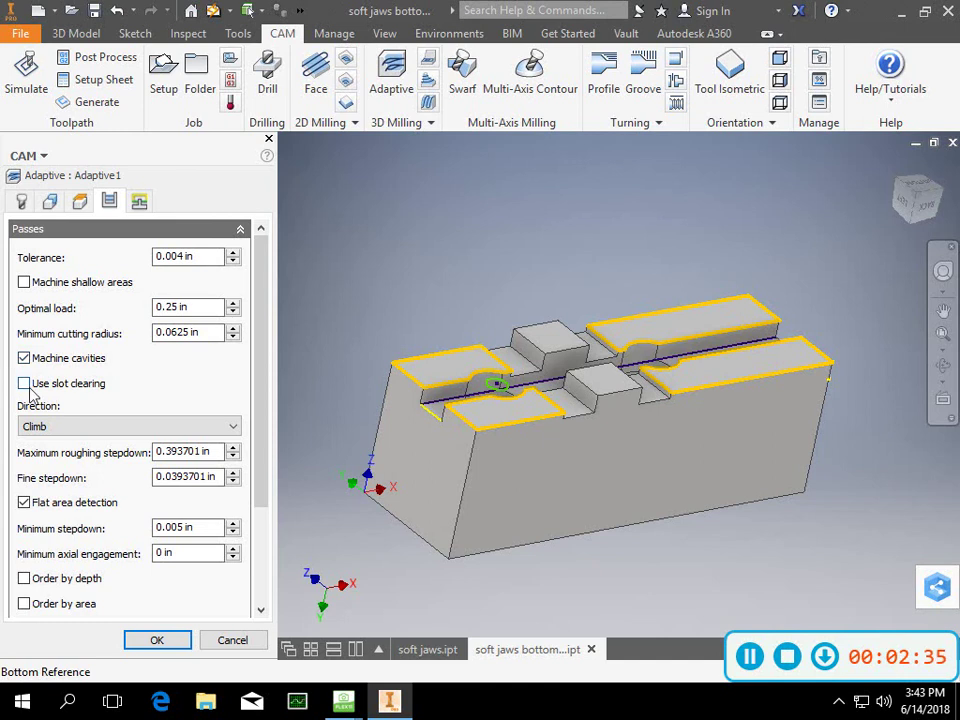
{"action": "left_click", "coordinate": [139, 201]}
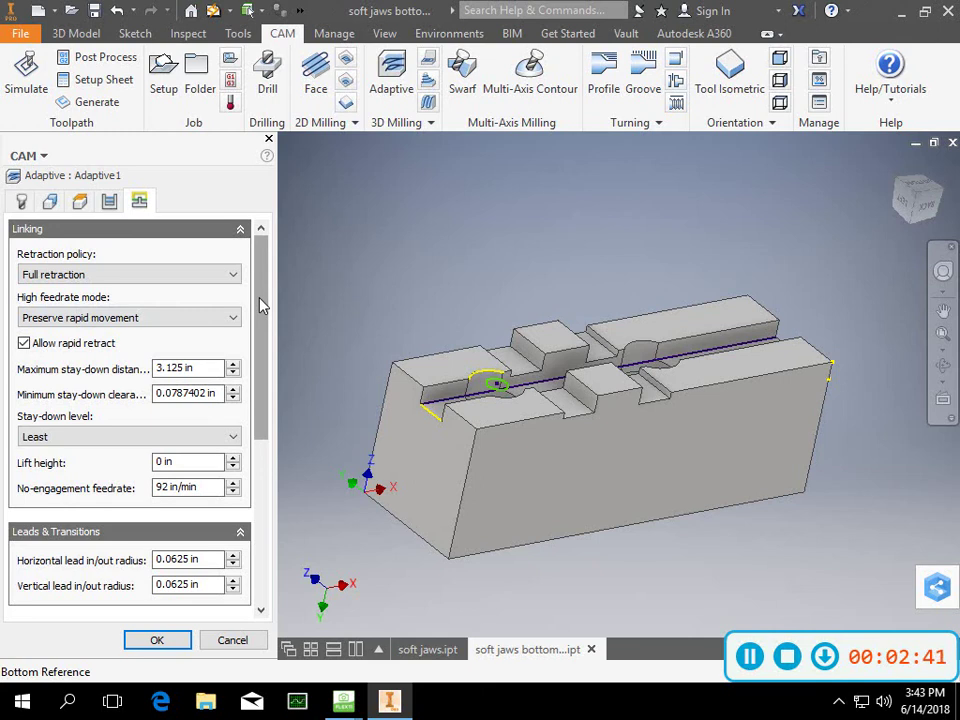
{"action": "left_click_drag", "start_coordinate": [260, 305], "coordinate": [272, 476]}
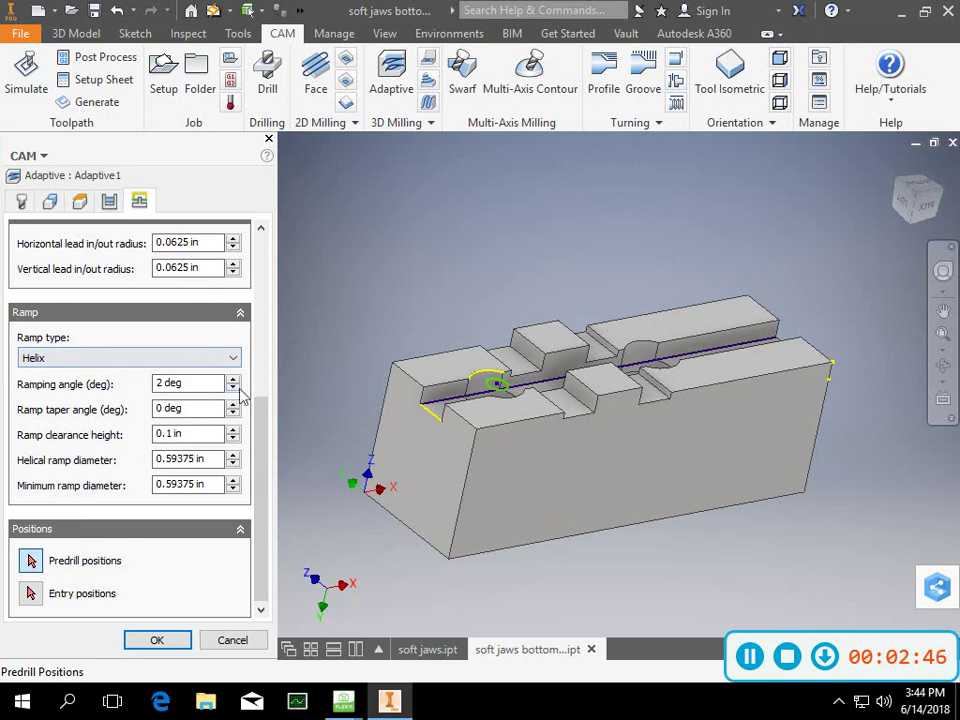
{"action": "left_click_drag", "start_coordinate": [265, 449], "coordinate": [287, 272]}
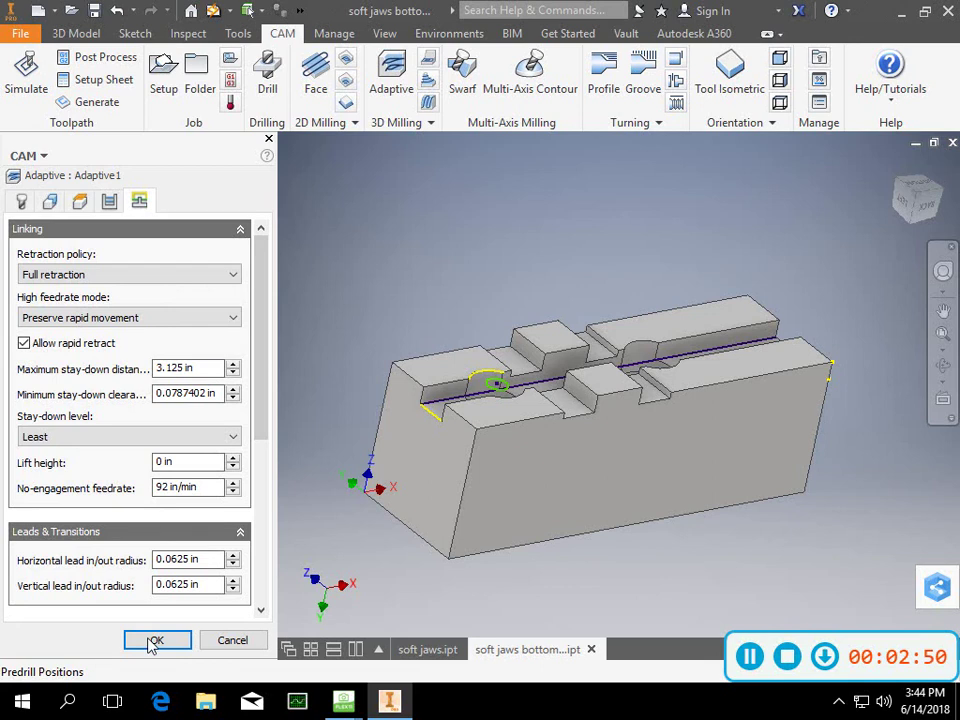
{"action": "left_click", "coordinate": [253, 645]}
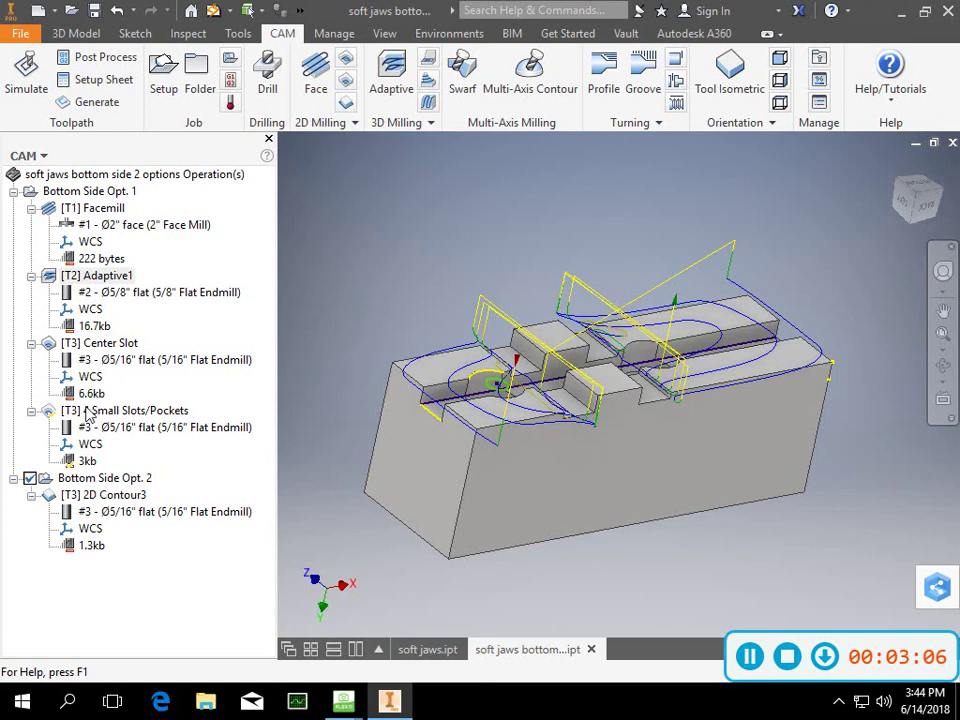
- Compare the Adaptive1 and Center Slot toolpaths, check the Center Slot tool settings, and view its path from above
{"action": "left_click", "coordinate": [99, 281]}
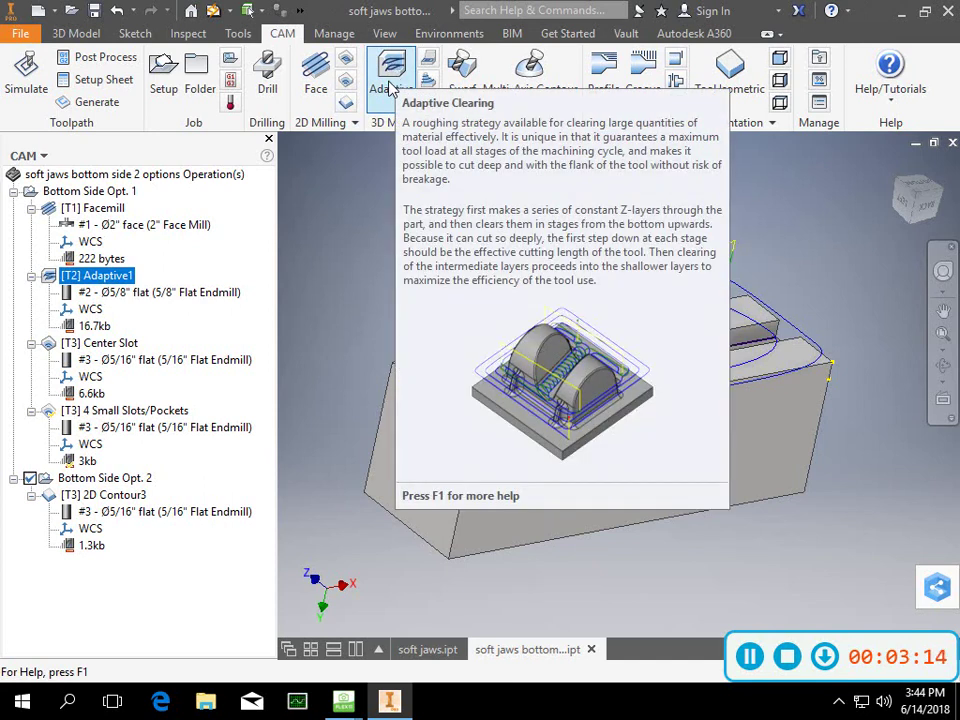
{"action": "left_click", "coordinate": [101, 343]}
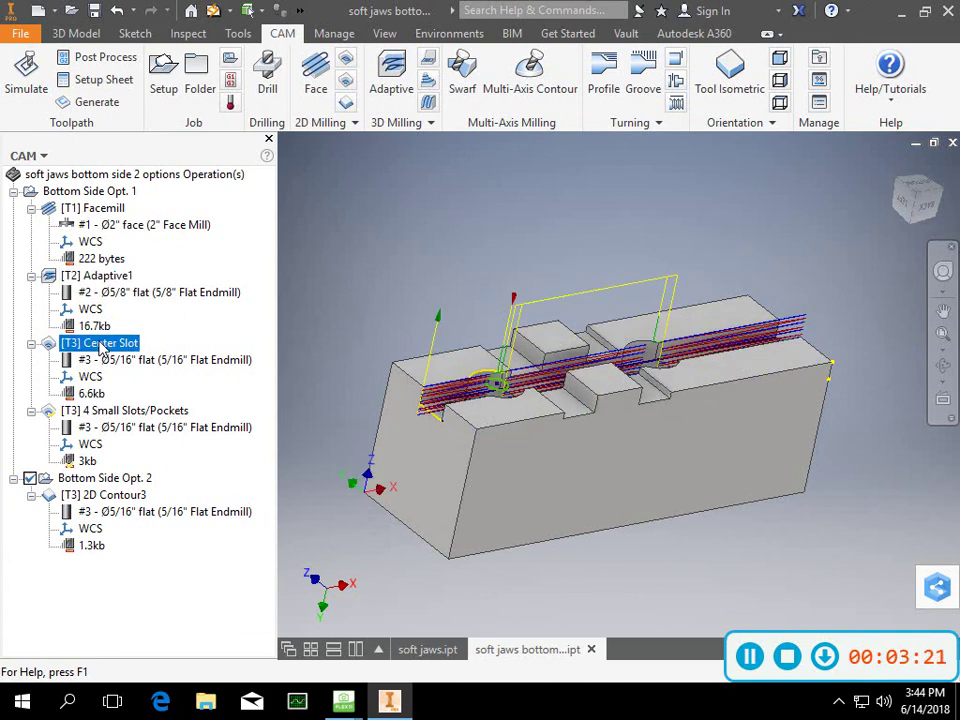
{"action": "double_click", "coordinate": [101, 343]}
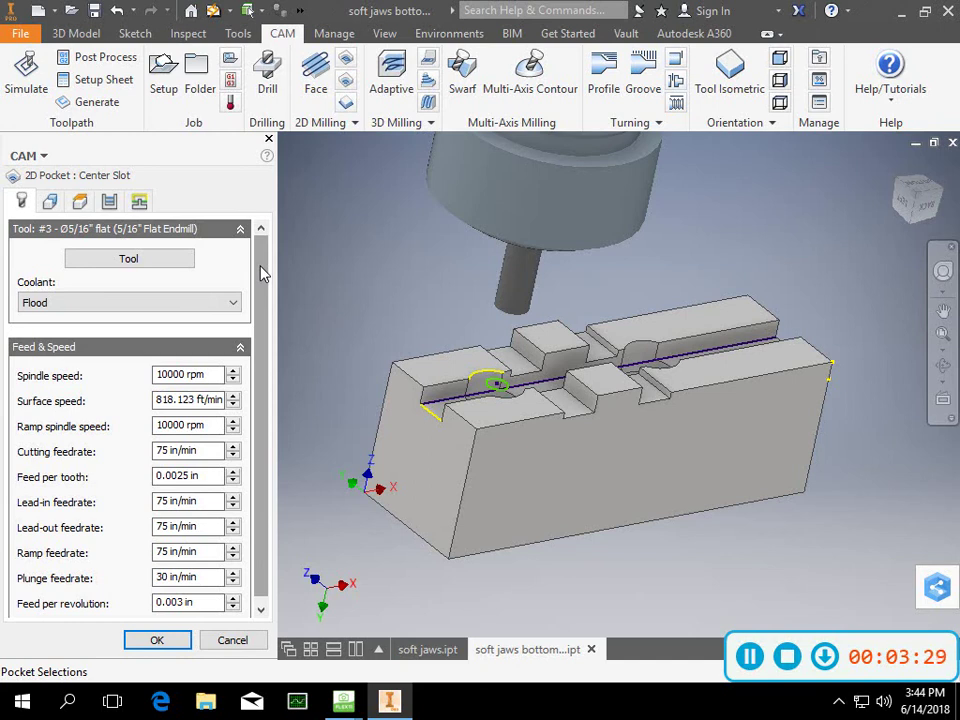
{"action": "left_click", "coordinate": [335, 123]}
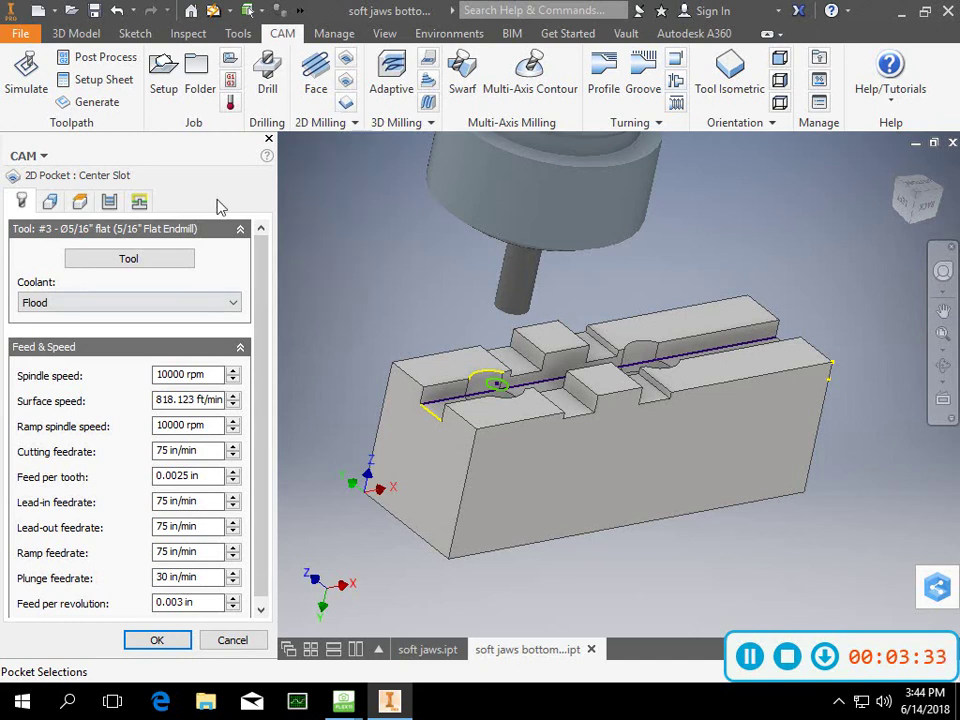
{"action": "left_click", "coordinate": [228, 645]}
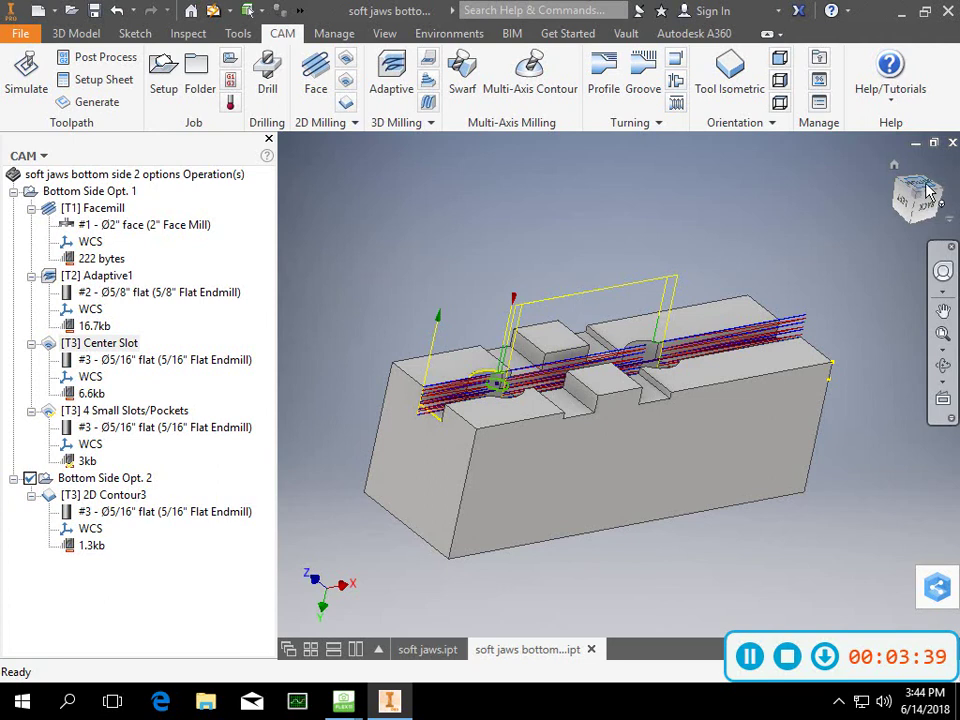
{"action": "mouse_move", "coordinate": [925, 190]}
{"action": "left_mouse_down"}
{"action": "mouse_move", "coordinate": [686, 146]}
{"action": "mouse_move", "coordinate": [692, 152]}
{"action": "left_mouse_up"}
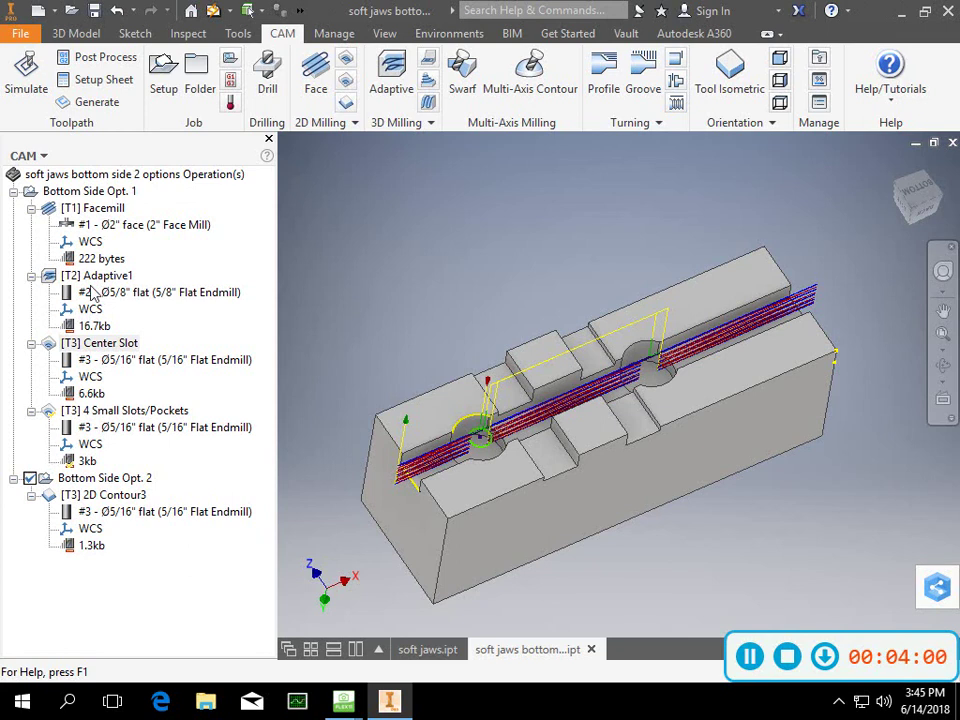
- Open the Center Slot pocket operation again and review its tool, pocket selections and heights
{"action": "left_click", "coordinate": [113, 344]}
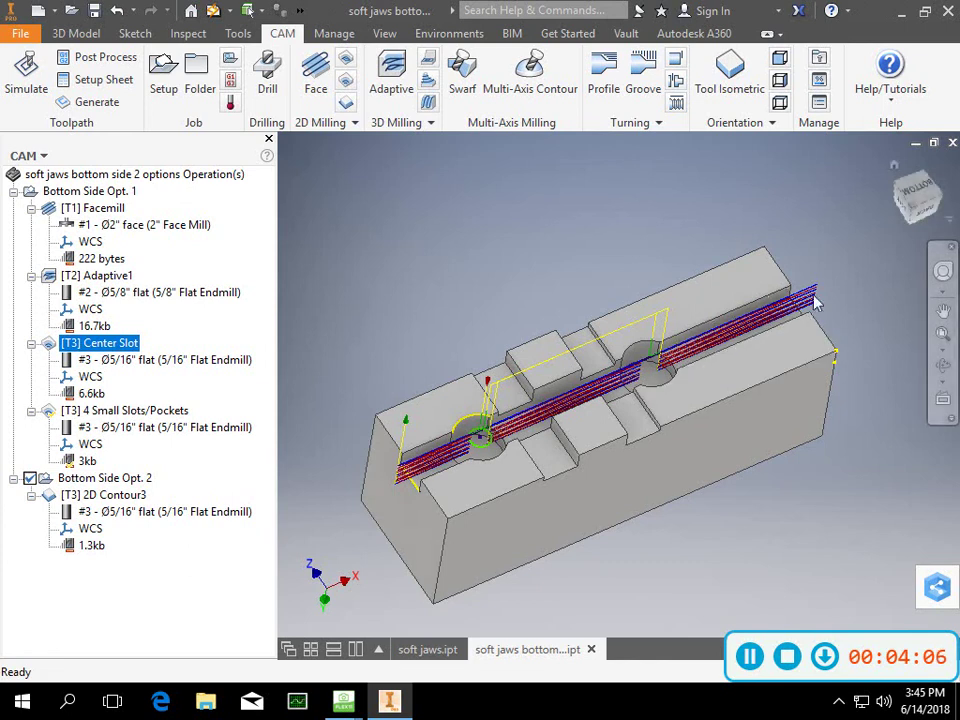
{"action": "double_click", "coordinate": [115, 345]}
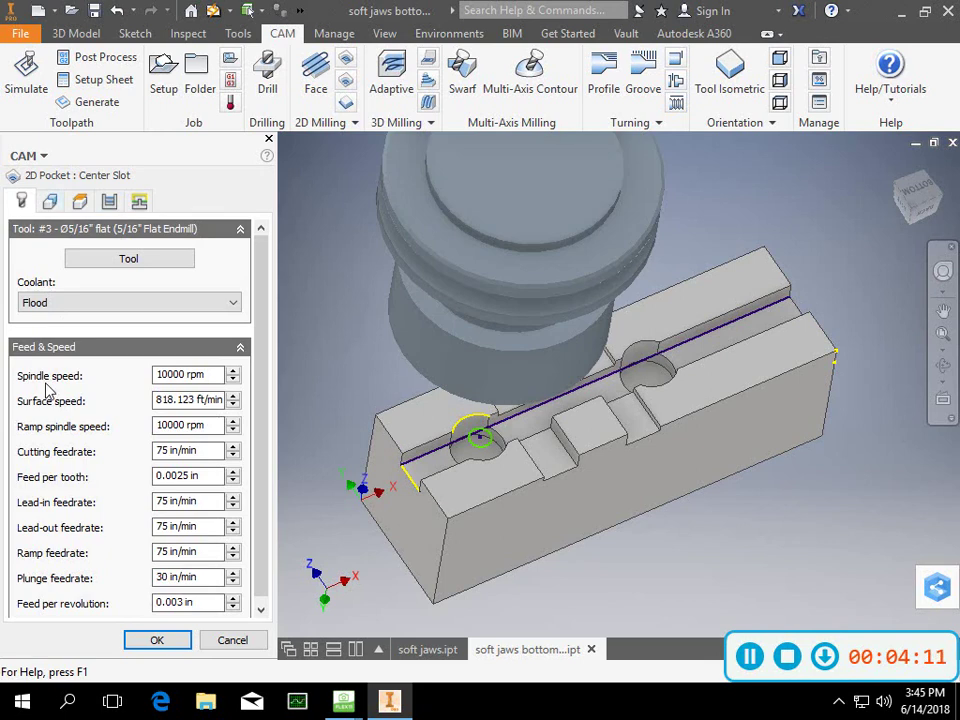
{"action": "left_click", "coordinate": [50, 203]}
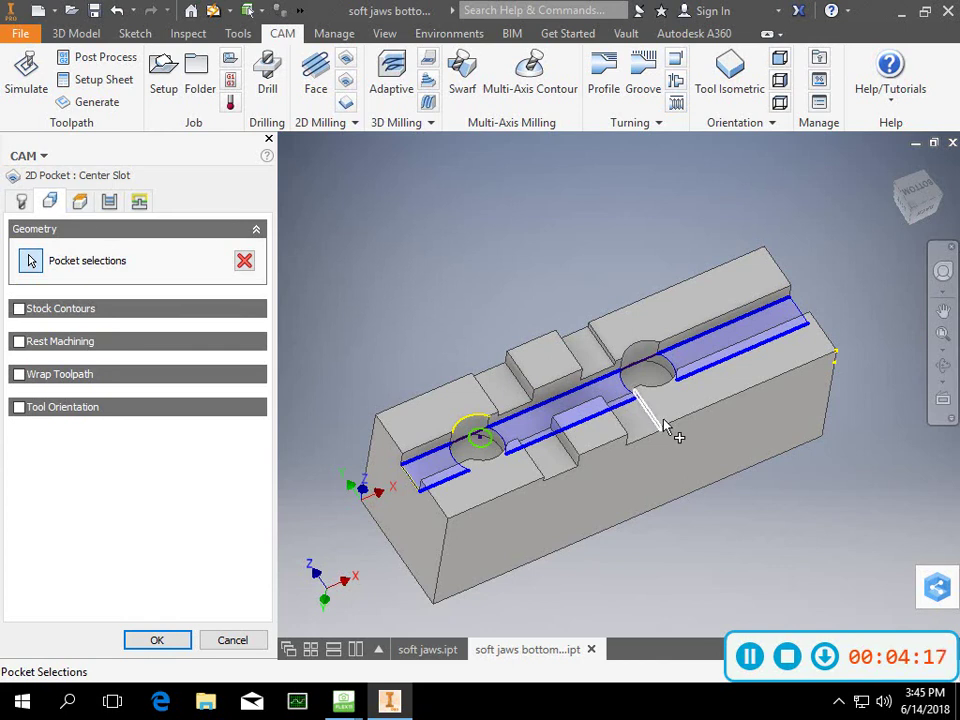
{"action": "left_click", "coordinate": [80, 201]}
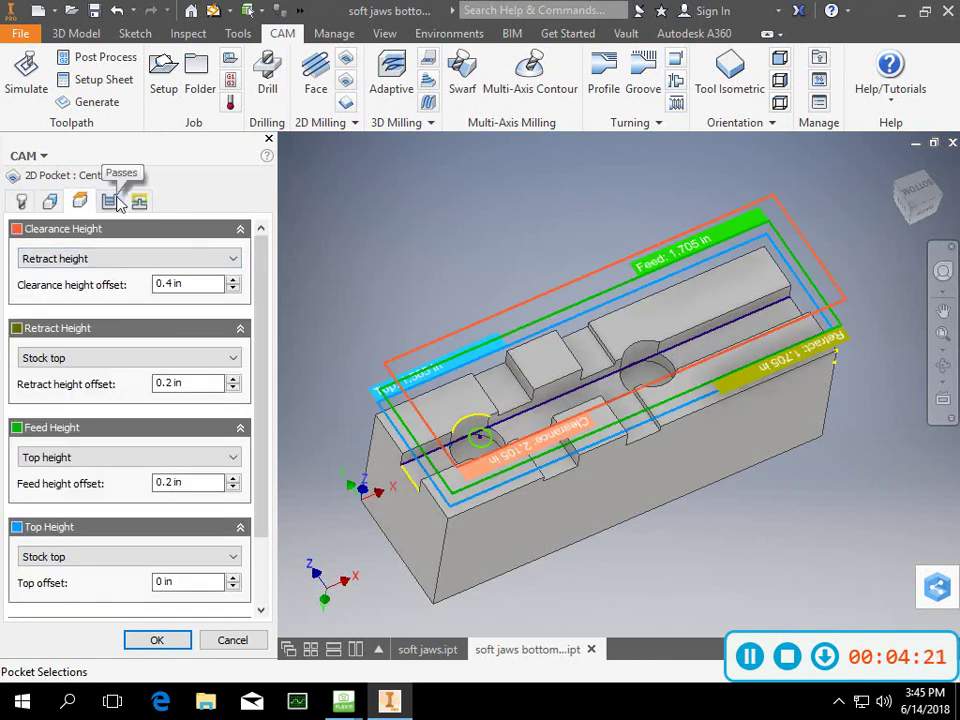
- Review the finishing passes, multiple depths and stock to leave of the Center Slot operation, then accept it
{"action": "left_click", "coordinate": [117, 203]}
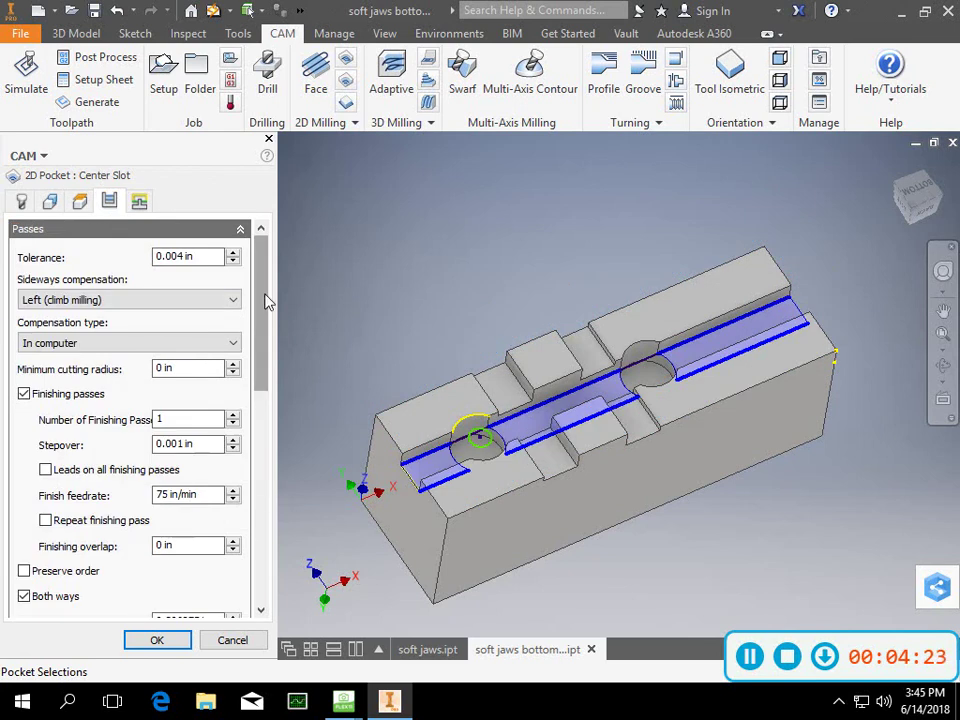
{"action": "left_click_drag", "start_coordinate": [258, 295], "coordinate": [264, 320]}
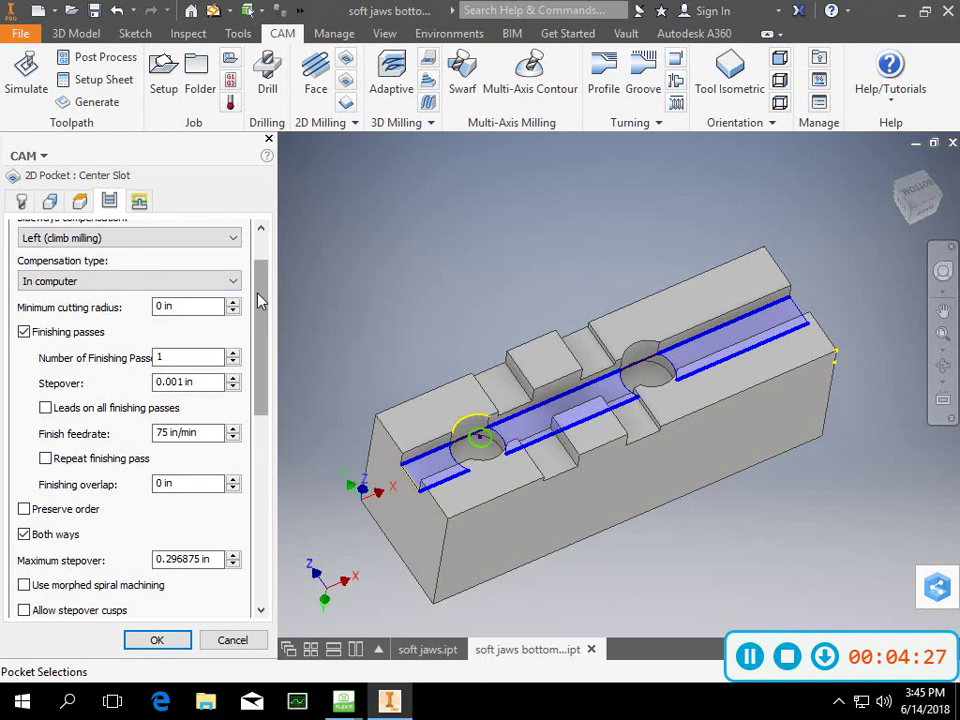
{"action": "left_click_drag", "start_coordinate": [258, 300], "coordinate": [285, 490]}
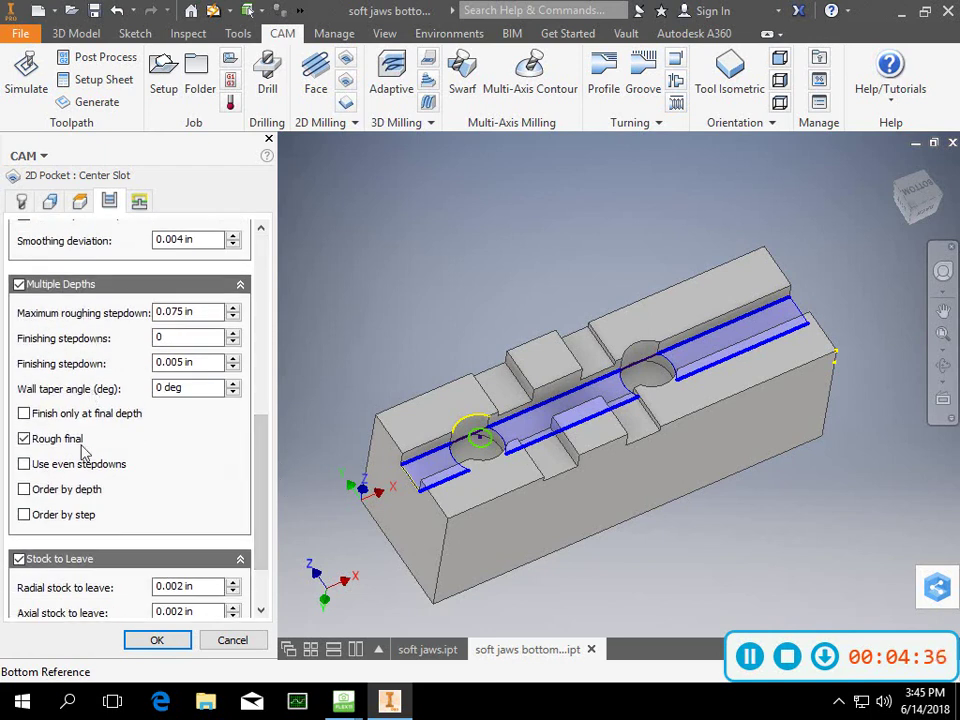
{"action": "left_click_drag", "start_coordinate": [263, 436], "coordinate": [273, 485]}
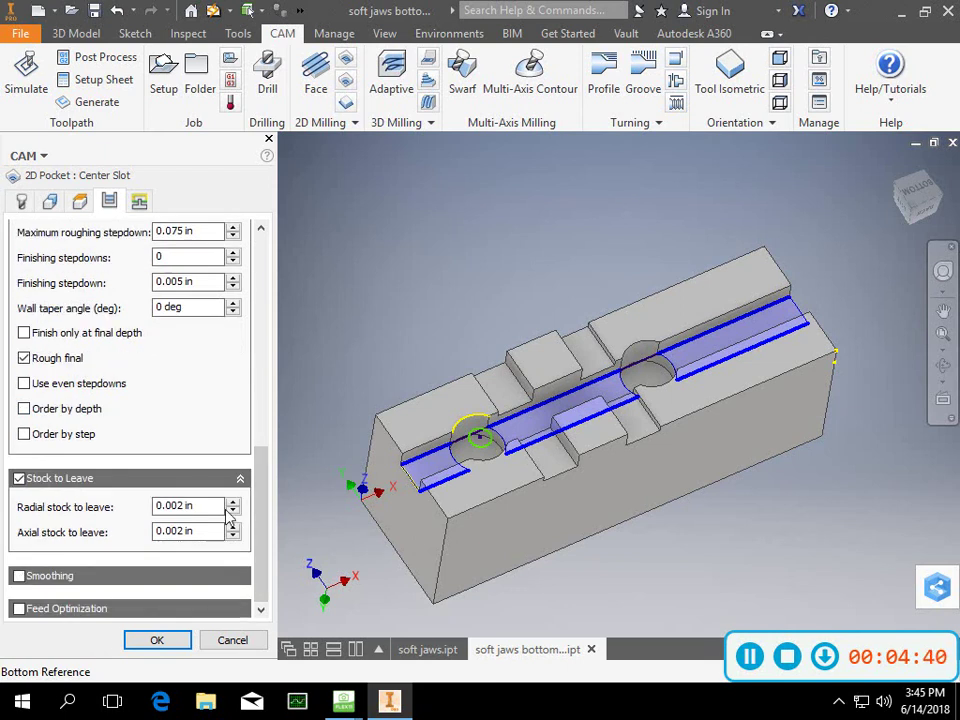
{"action": "left_click", "coordinate": [157, 641]}
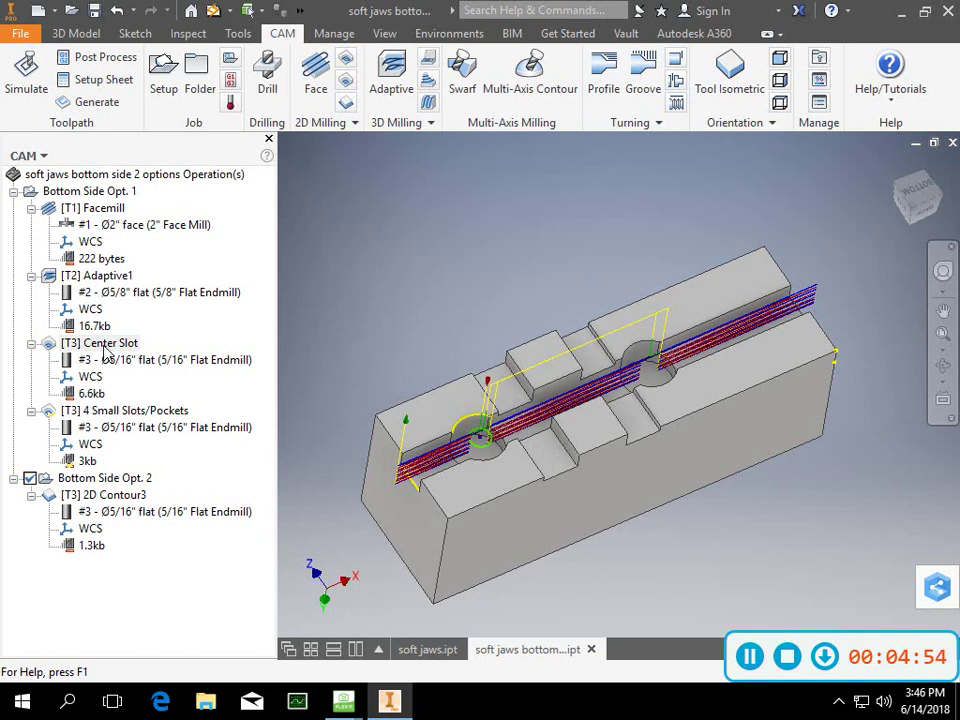
- Review the tool settings and pocket selections of the 4 Small Slots/Pockets operation, then close it without changes
{"action": "left_click", "coordinate": [137, 411]}
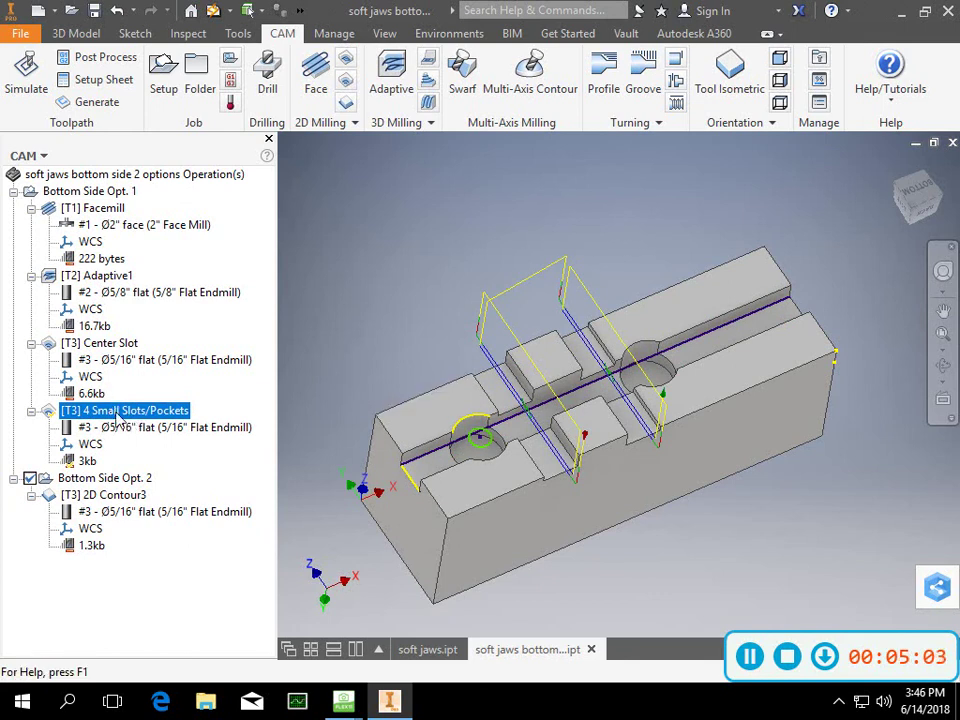
{"action": "double_click", "coordinate": [116, 415]}
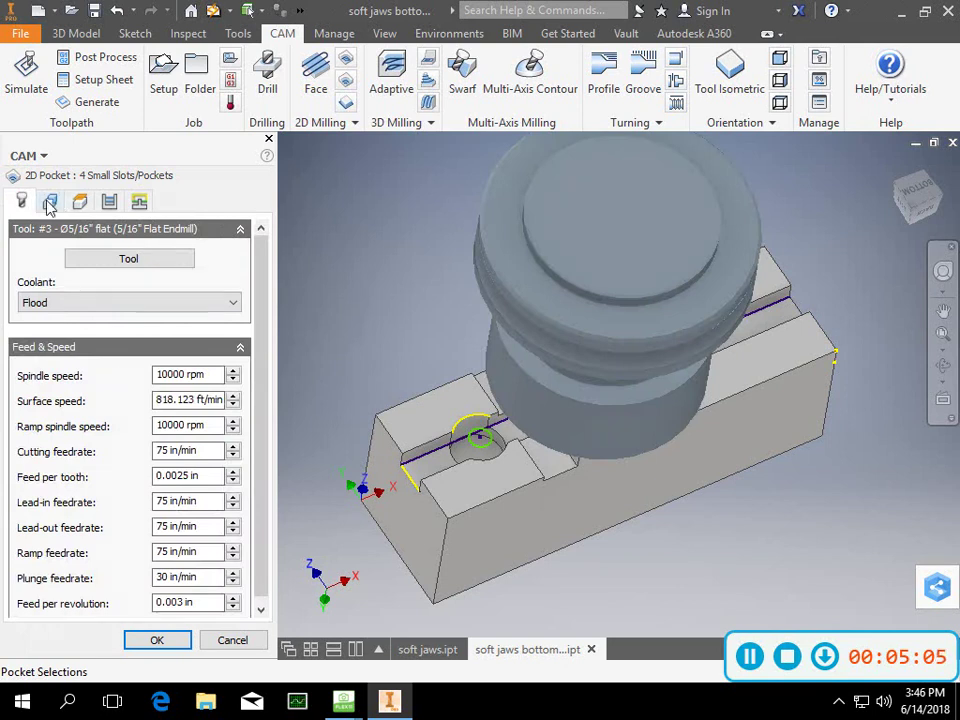
{"action": "left_click", "coordinate": [50, 203]}
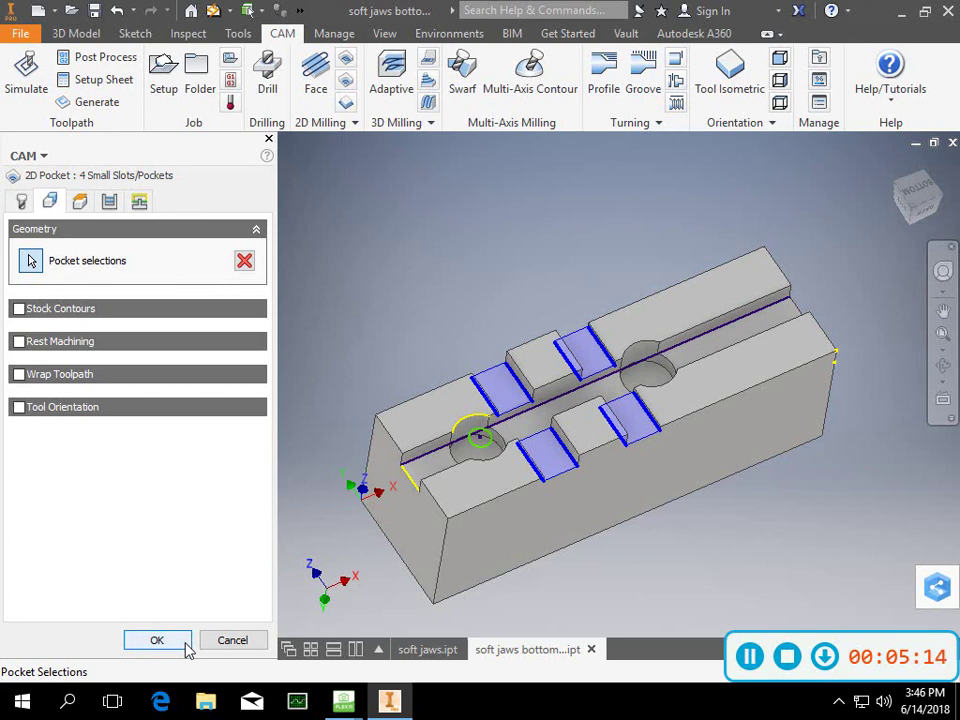
{"action": "left_click", "coordinate": [238, 643]}
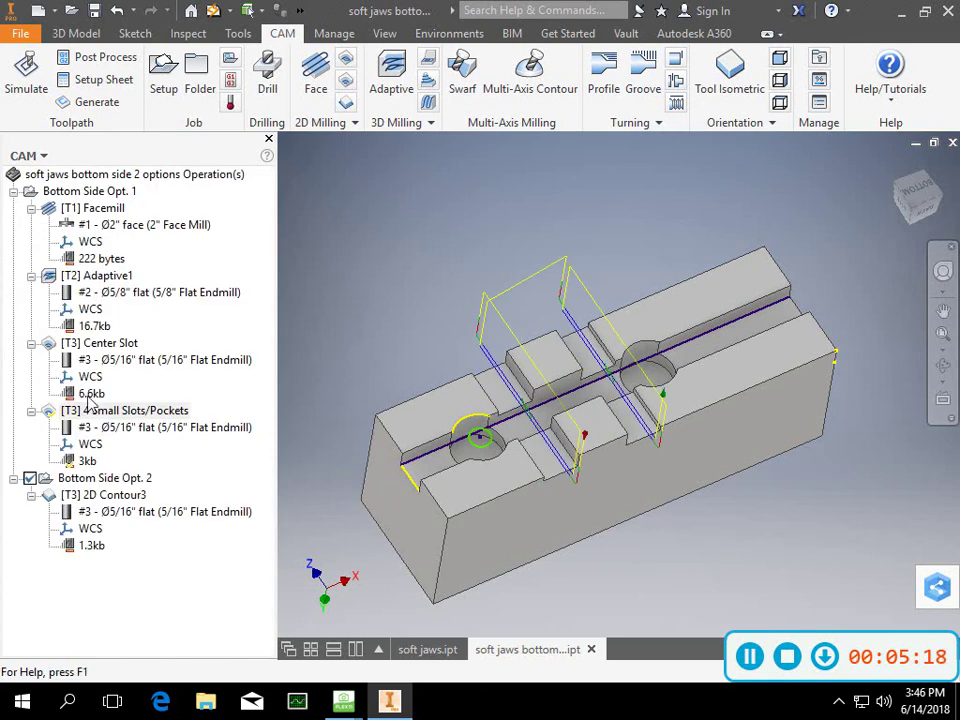
- Simulate all toolpaths of Bottom Side Opt. 1, watching the cut from a lower angle, then close the simulation
{"action": "left_click", "coordinate": [75, 195]}
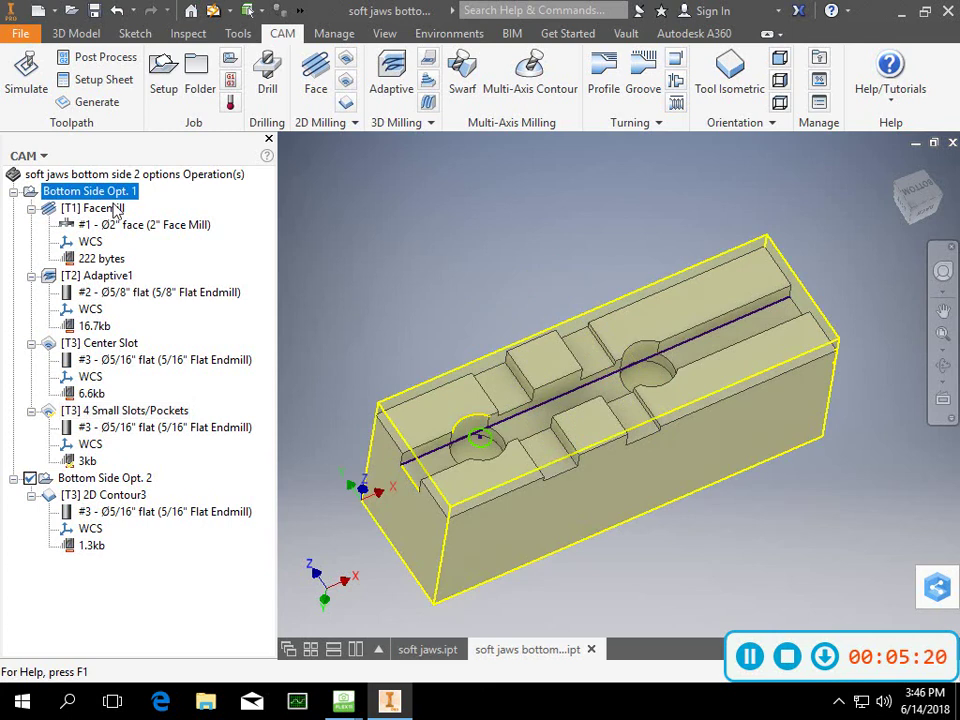
{"action": "left_click", "coordinate": [28, 68]}
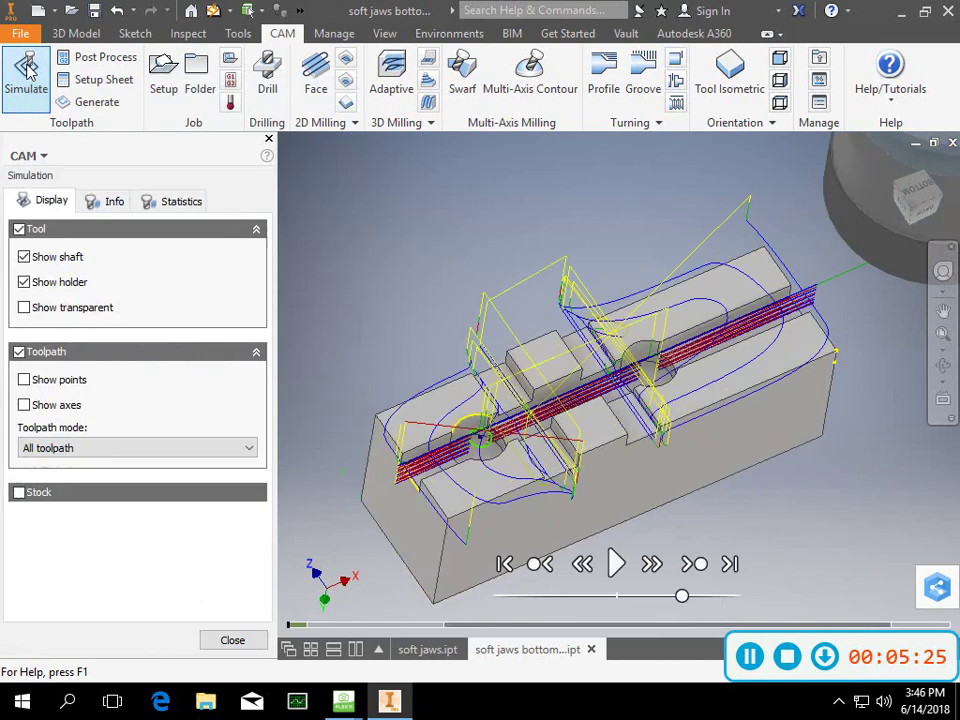
{"action": "left_click", "coordinate": [614, 565]}
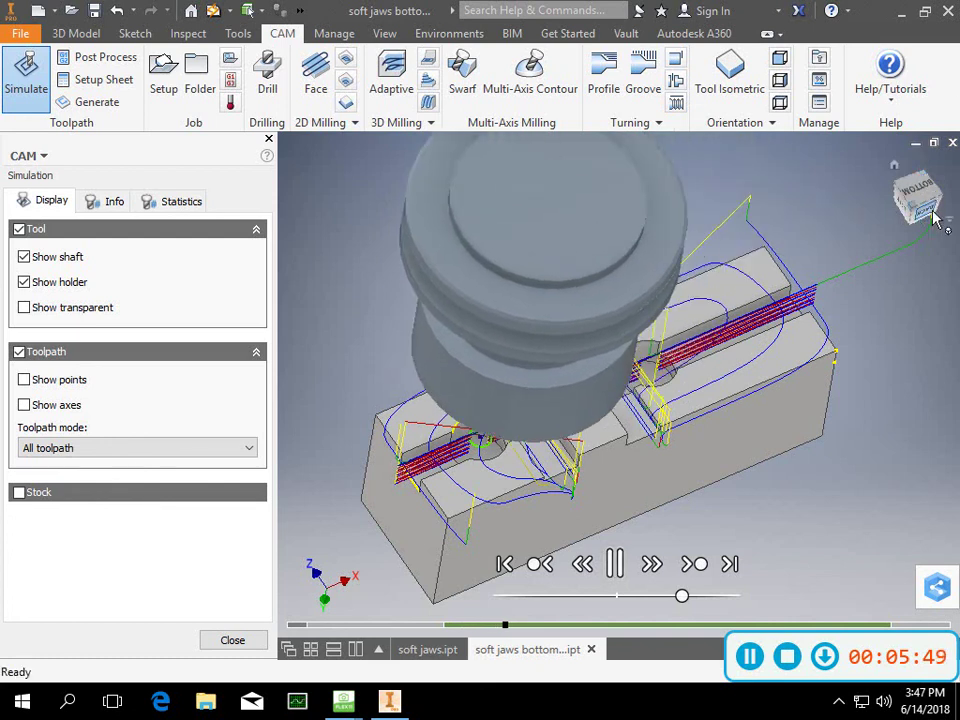
{"action": "mouse_move", "coordinate": [932, 220]}
{"action": "left_mouse_down"}
{"action": "mouse_move", "coordinate": [920, 184]}
{"action": "mouse_move", "coordinate": [902, 175]}
{"action": "left_mouse_up"}
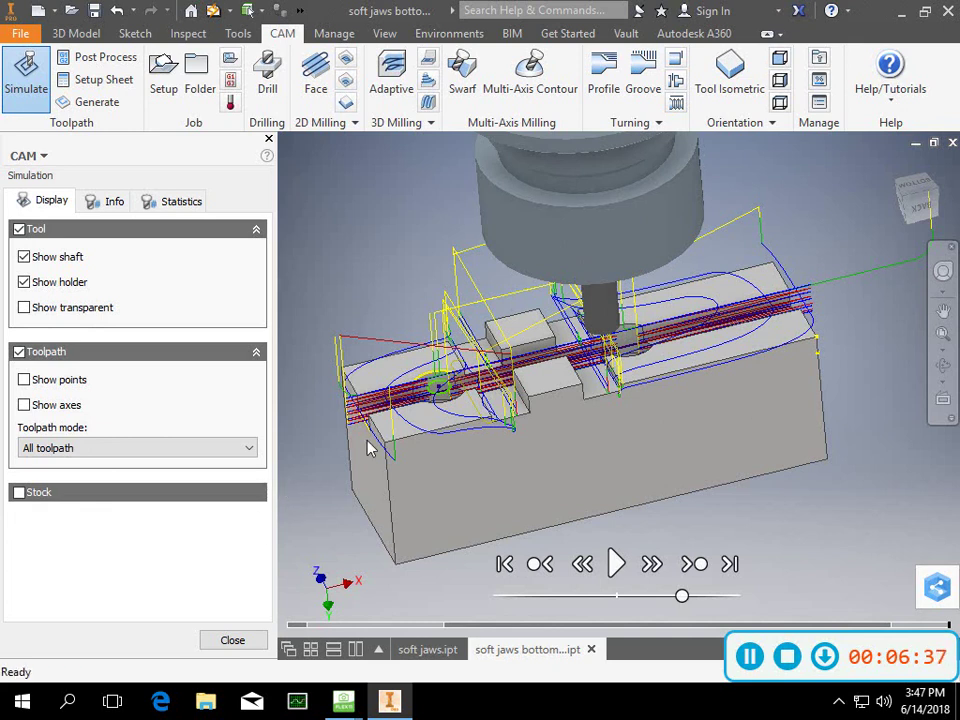
{"action": "left_click", "coordinate": [224, 643]}
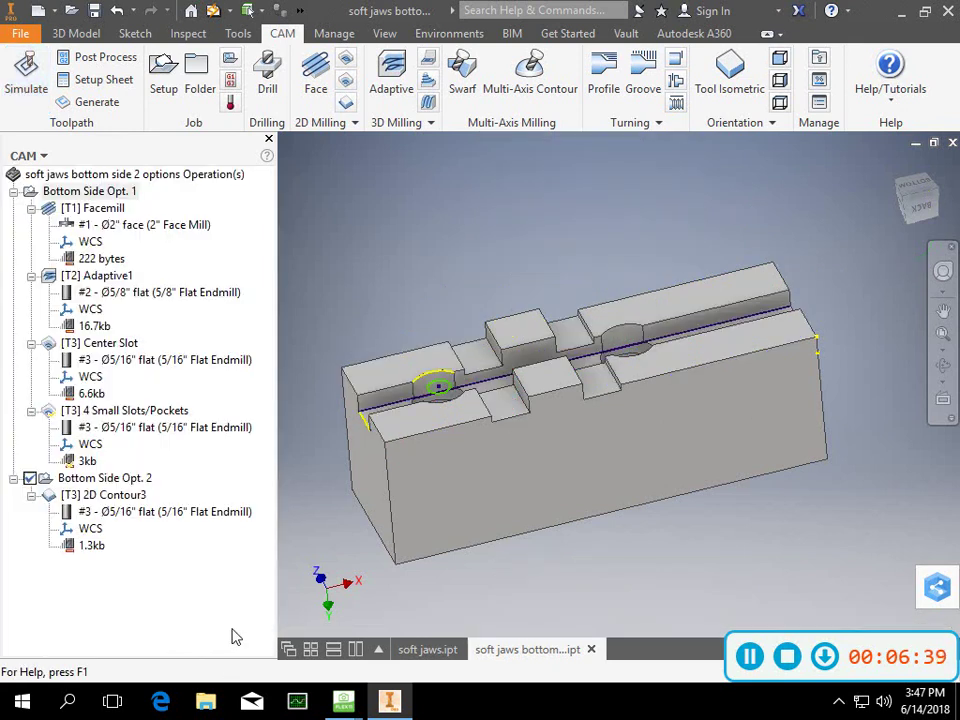
- Inspect the stock of Bottom Side Opt. 2 and the 2D Contour3 toolpath along the center slot from several angles
{"action": "left_click", "coordinate": [66, 193]}
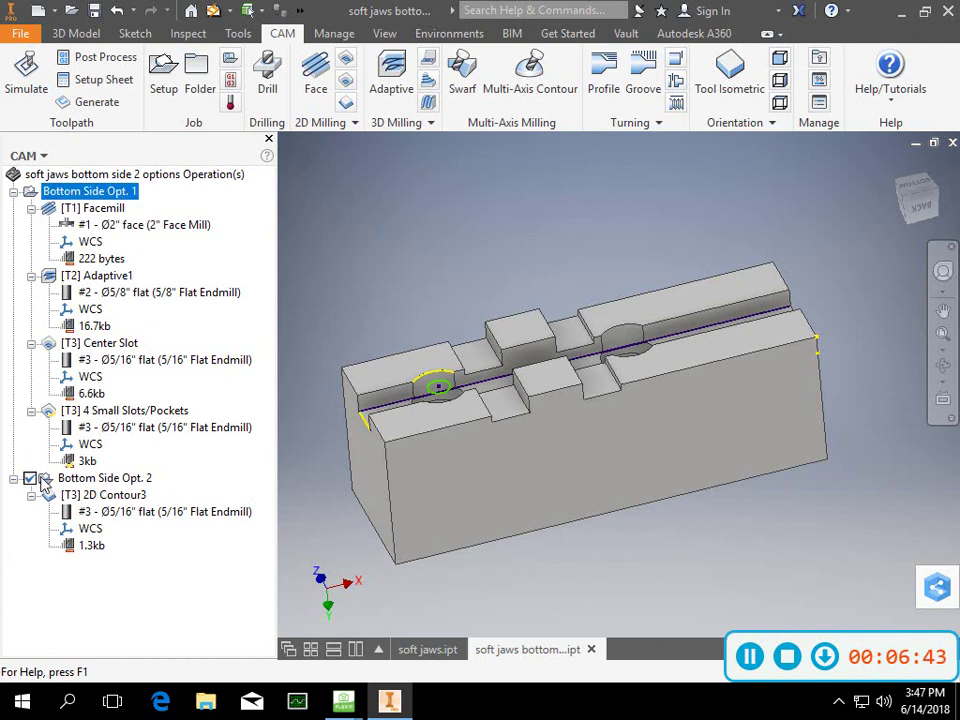
{"action": "left_click", "coordinate": [104, 478]}
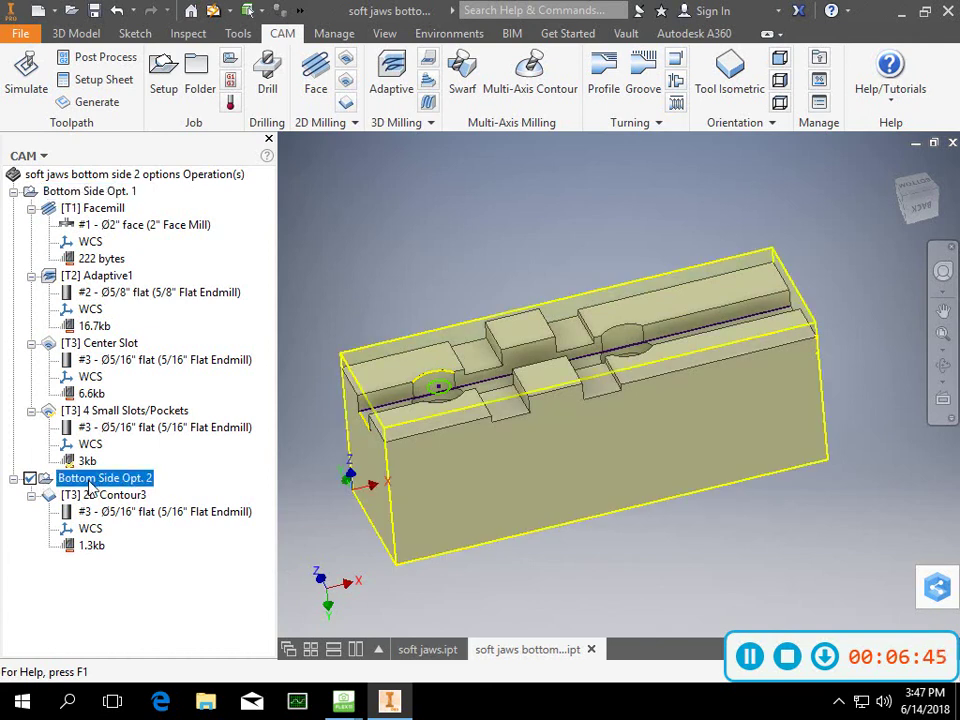
{"action": "left_click", "coordinate": [910, 187]}
{"action": "left_click_drag", "start_coordinate": [908, 186], "coordinate": [930, 188]}
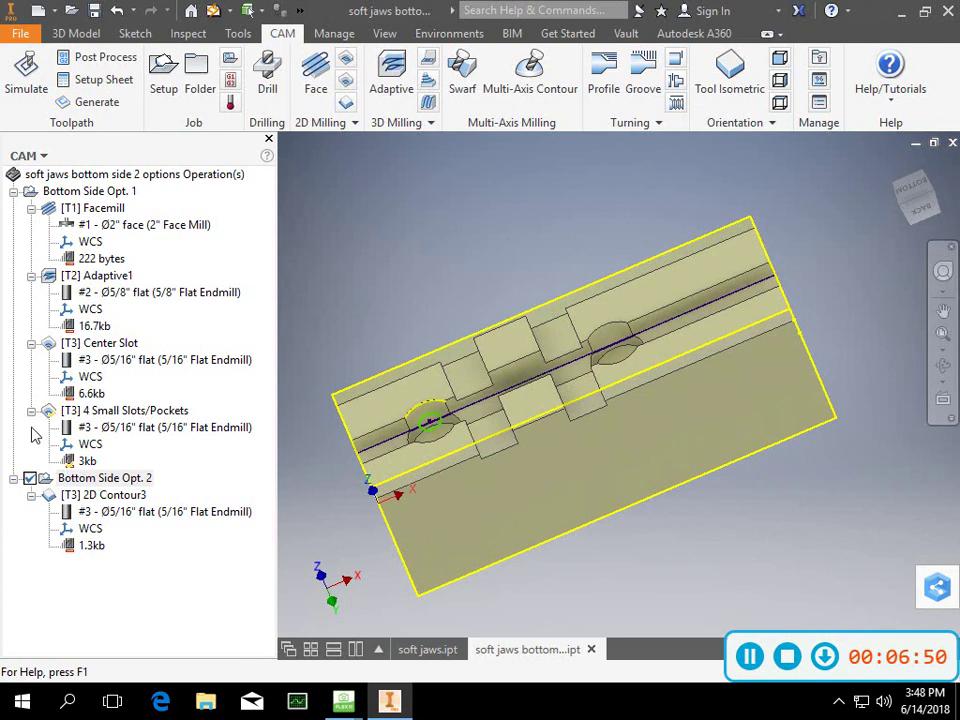
{"action": "left_click", "coordinate": [110, 495]}
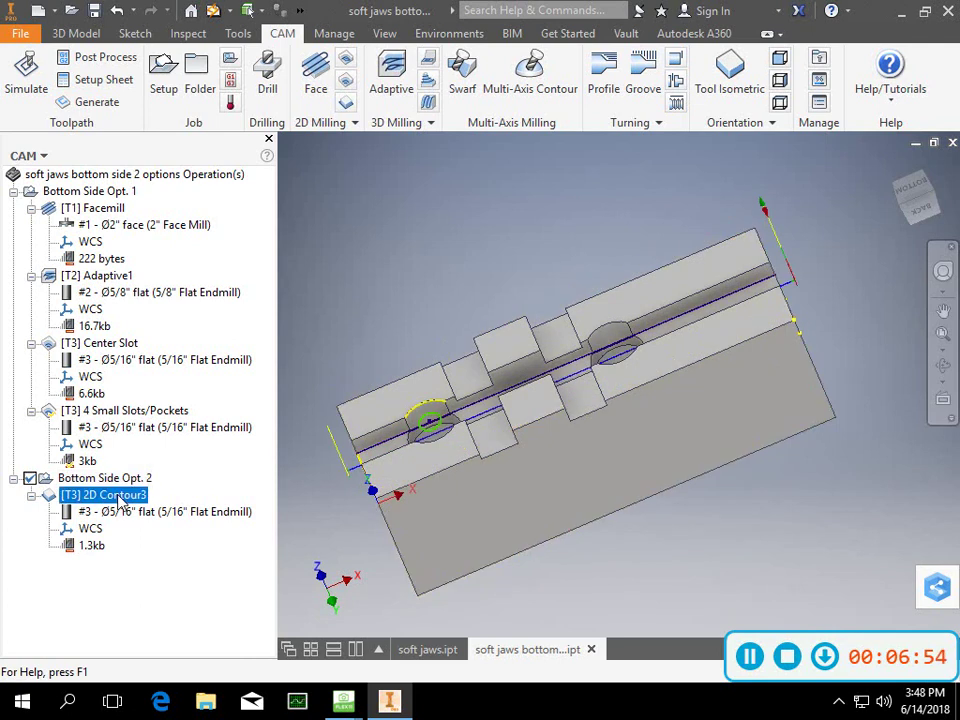
{"action": "left_click_drag", "start_coordinate": [881, 208], "coordinate": [690, 145]}
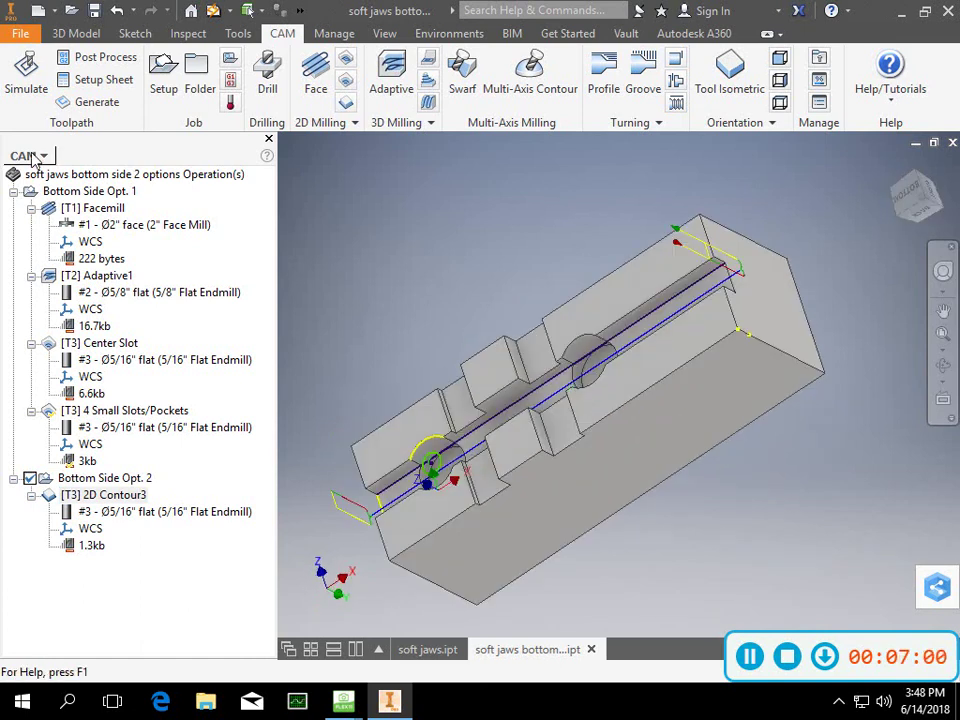
- Switch from the CAM operations to the model features and start a line sketch on the center slot's floor
{"action": "left_click", "coordinate": [78, 33]}
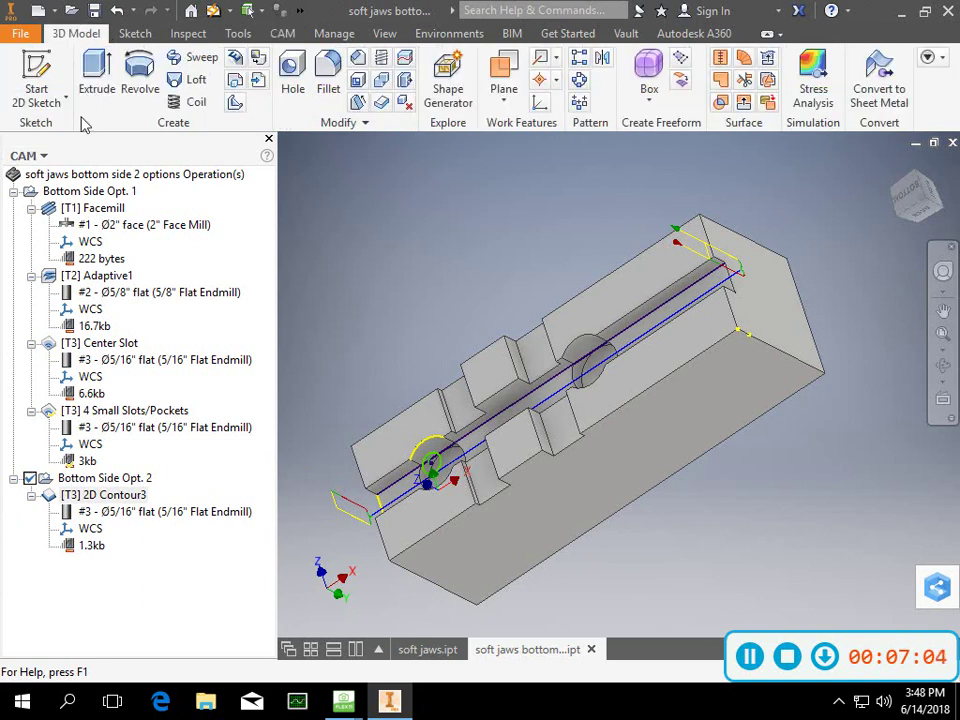
{"action": "left_click", "coordinate": [143, 34]}
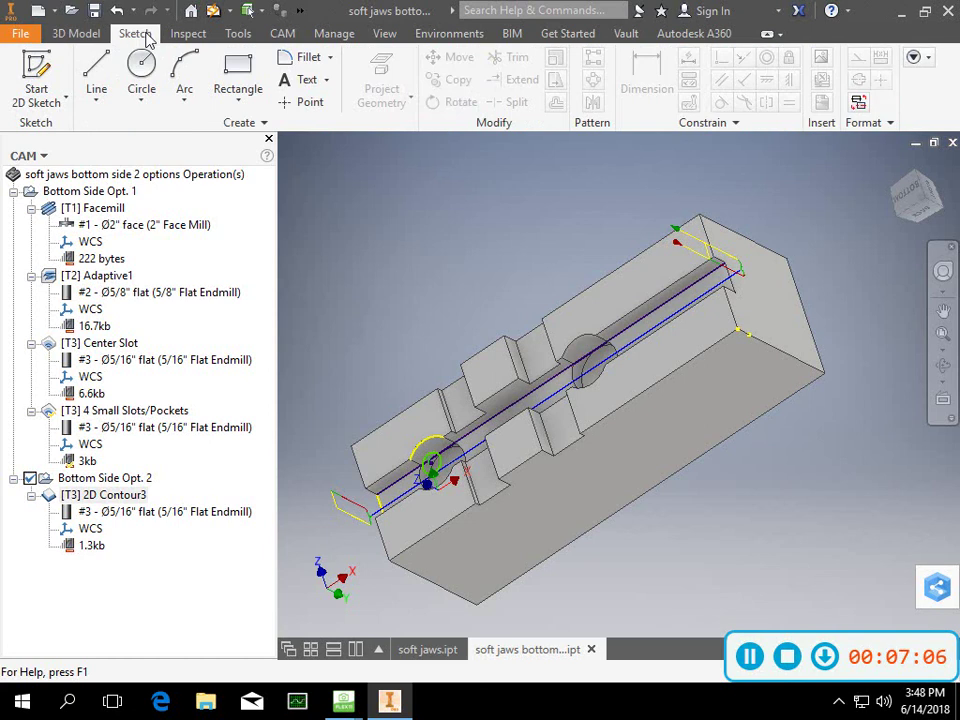
{"action": "left_click", "coordinate": [20, 157]}
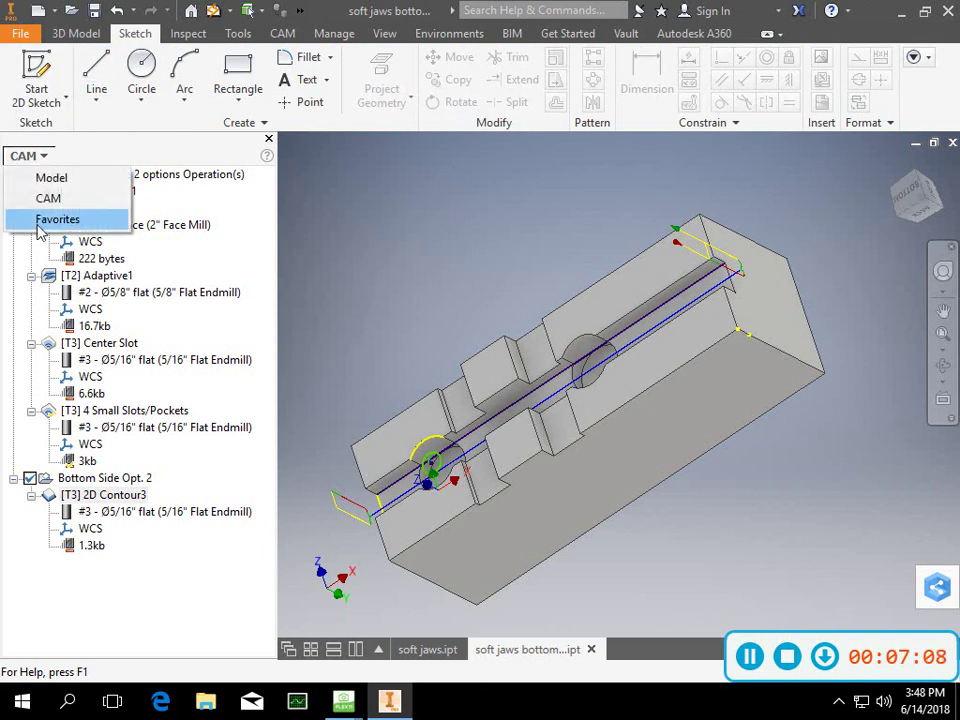
{"action": "left_click", "coordinate": [52, 177]}
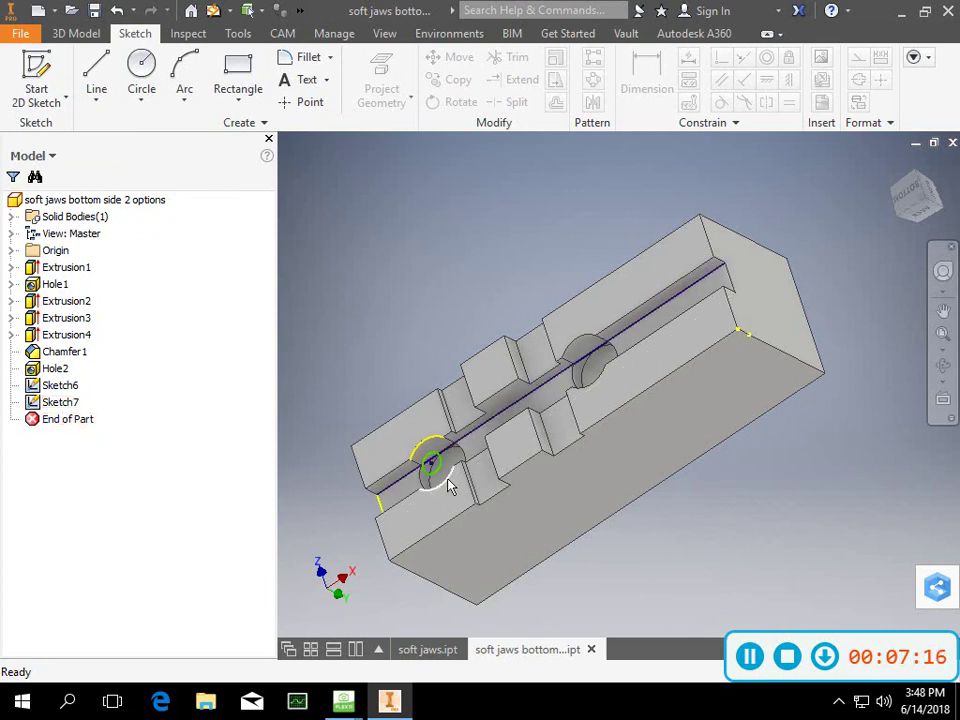
{"action": "left_click", "coordinate": [399, 494]}
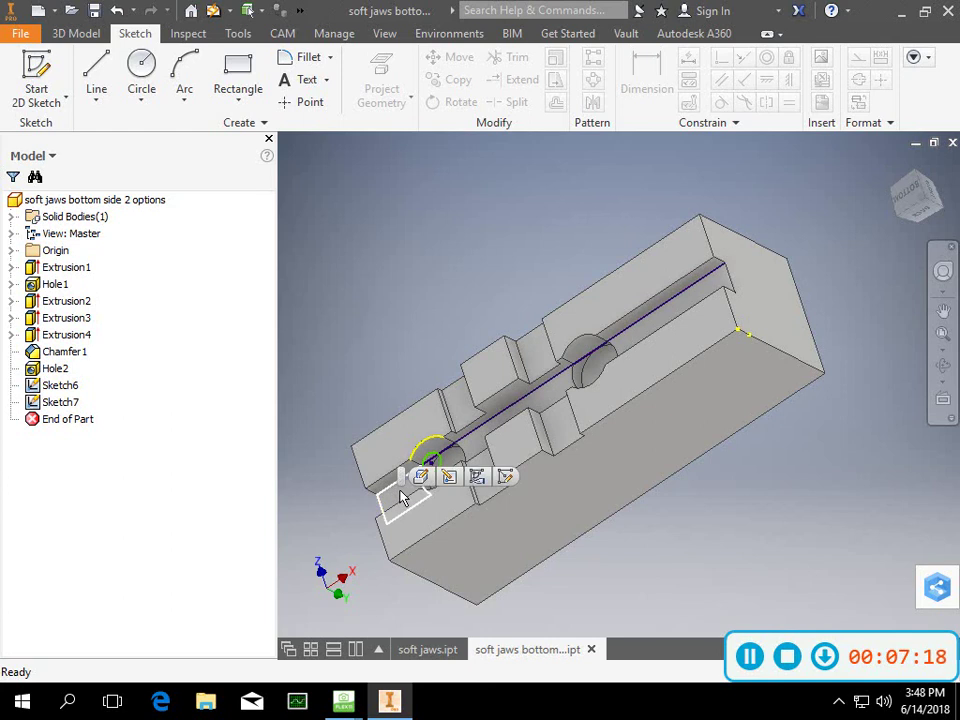
{"action": "left_click", "coordinate": [93, 82]}
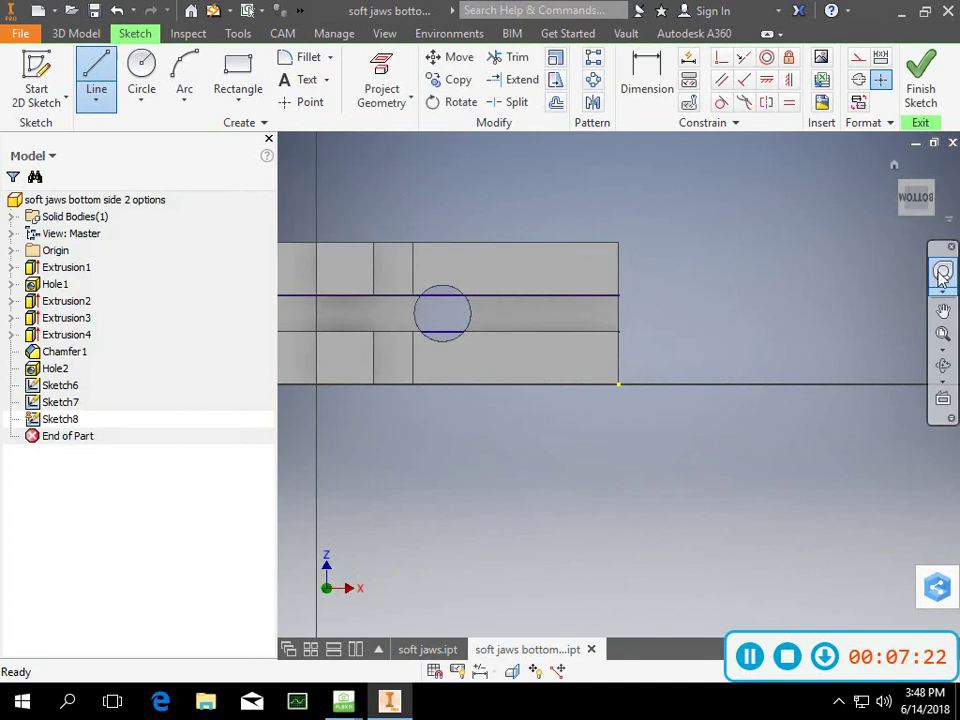
- Draw a 4 in line along one long edge of the slot floor, from end to end
{"action": "left_click", "coordinate": [944, 313]}
{"action": "mouse_move", "coordinate": [432, 343]}
{"action": "left_mouse_down"}
{"action": "mouse_move", "coordinate": [622, 353]}
{"action": "mouse_move", "coordinate": [634, 394]}
{"action": "left_mouse_up"}
{"action": "left_click_drag", "start_coordinate": [918, 197], "coordinate": [890, 150]}
{"action": "left_click", "coordinate": [96, 80]}
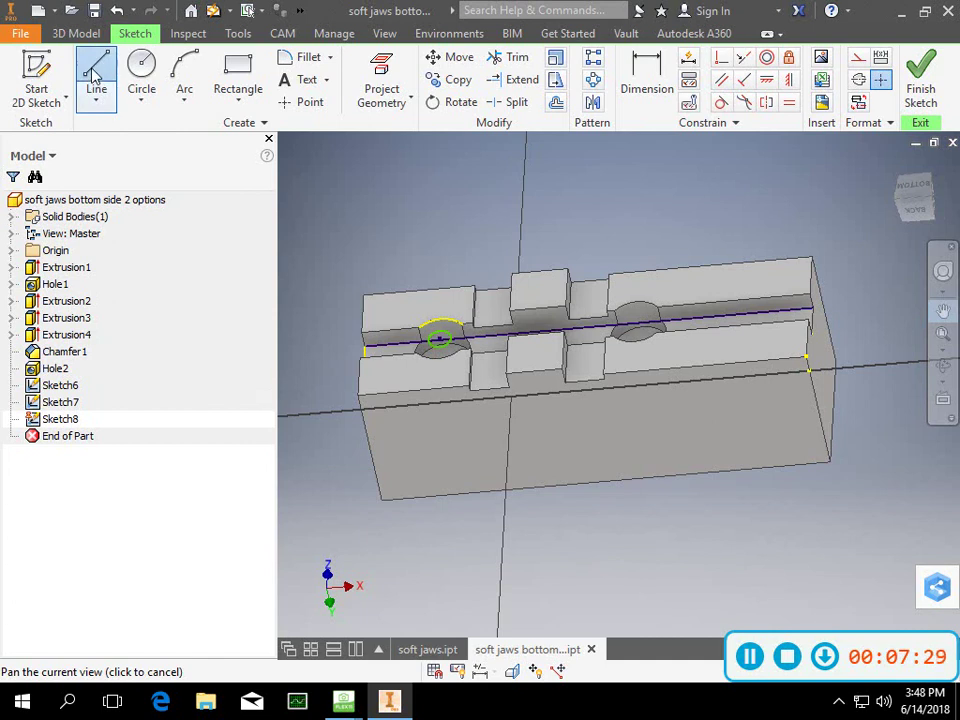
{"action": "left_click", "coordinate": [366, 344]}
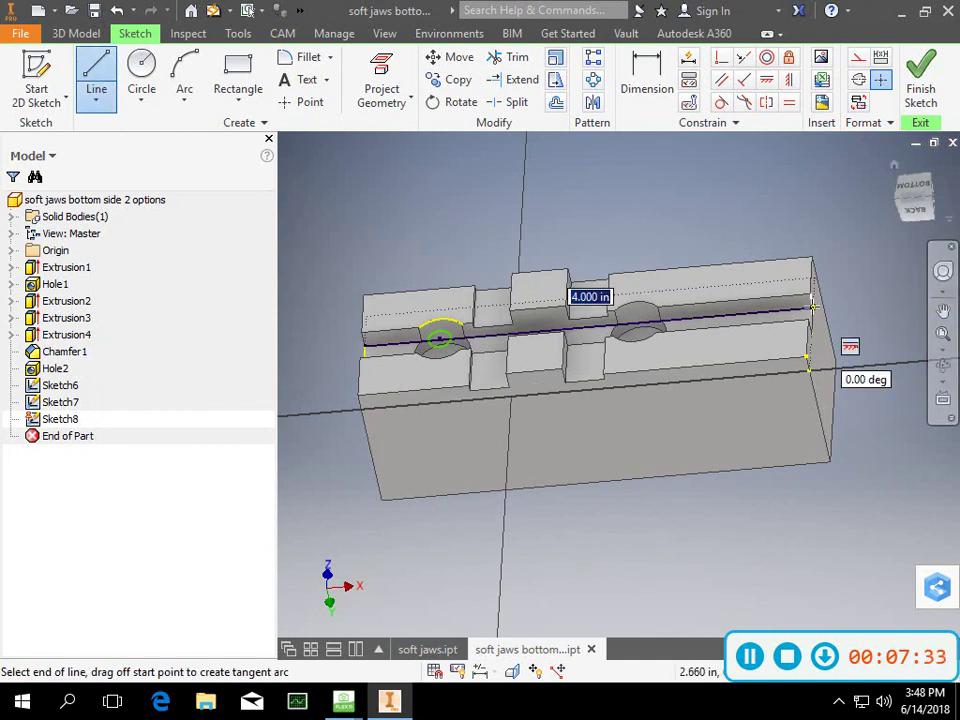
{"action": "left_click", "coordinate": [812, 306]}
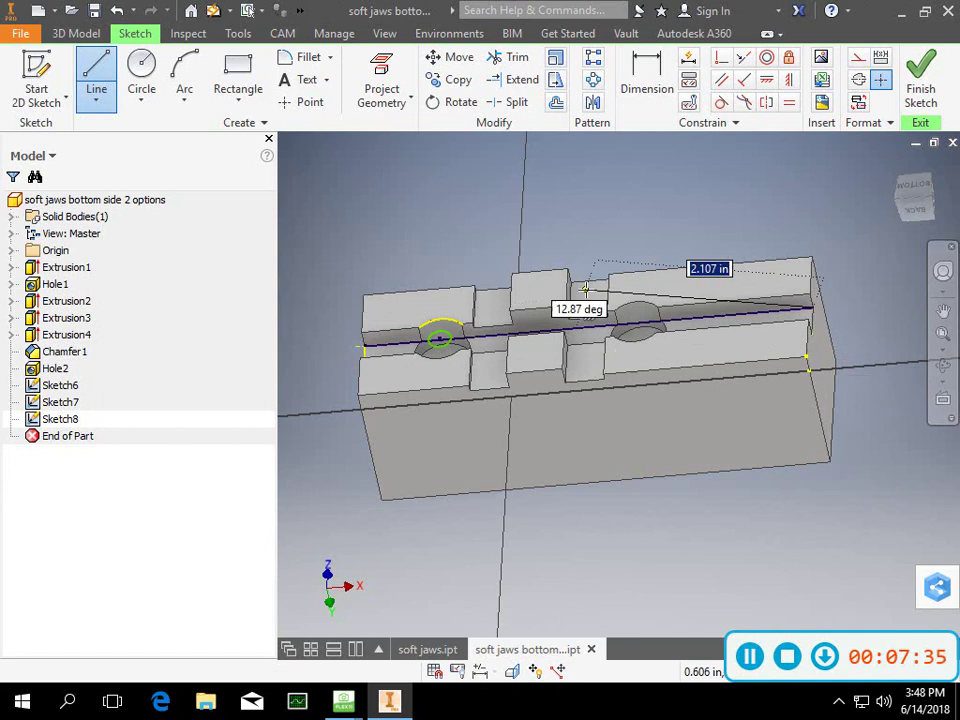
{"action": "key", "text": "Escape"}
{"action": "key", "text": "Escape"}
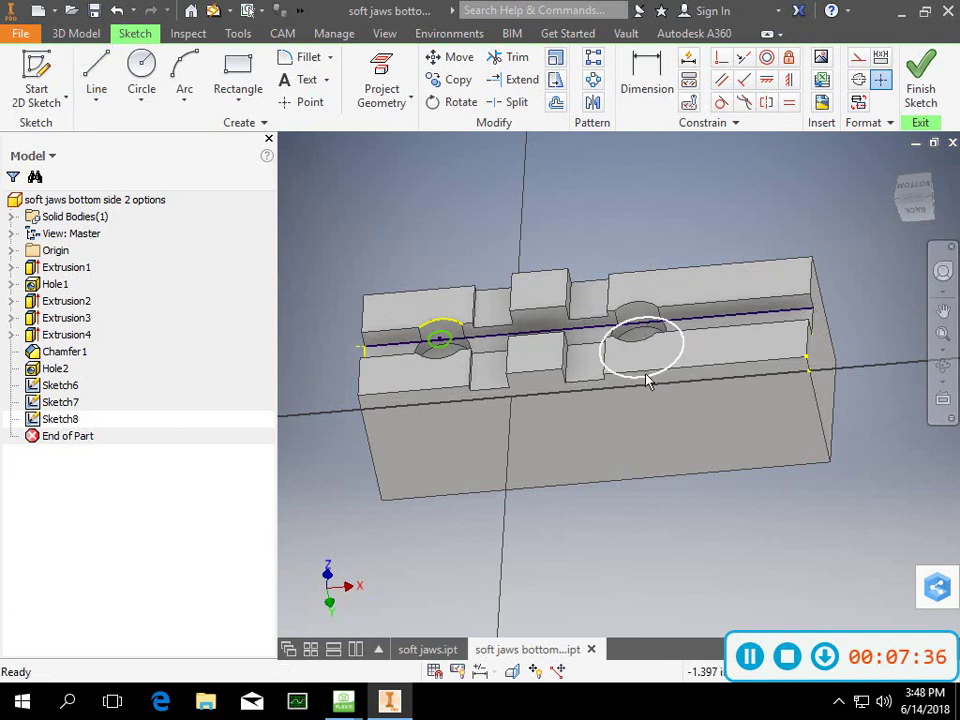
- Draw a second line along the opposite long edge of the slot floor, end to end, and finish the sketch
{"action": "left_click_drag", "start_coordinate": [896, 195], "coordinate": [907, 287]}
{"action": "left_click", "coordinate": [94, 70]}
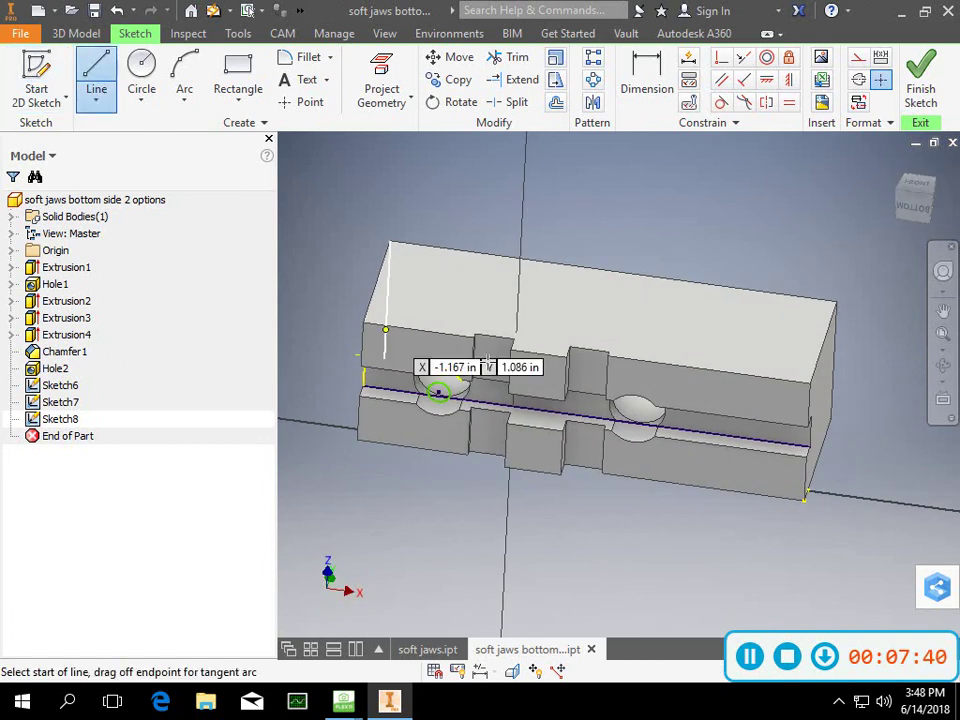
{"action": "left_click", "coordinate": [810, 445]}
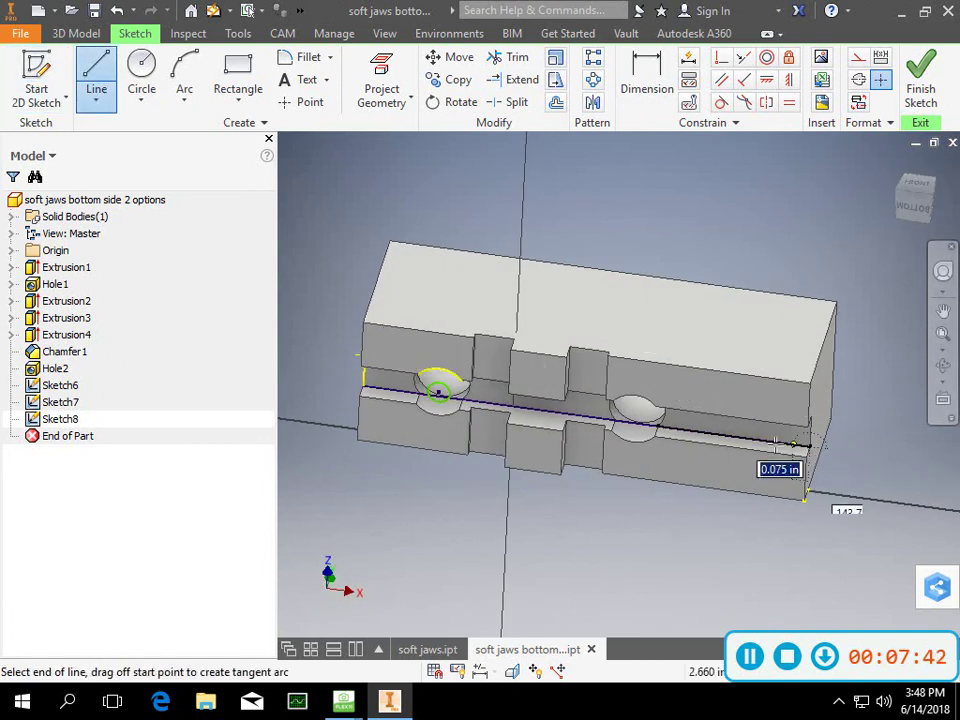
{"action": "left_click", "coordinate": [363, 385]}
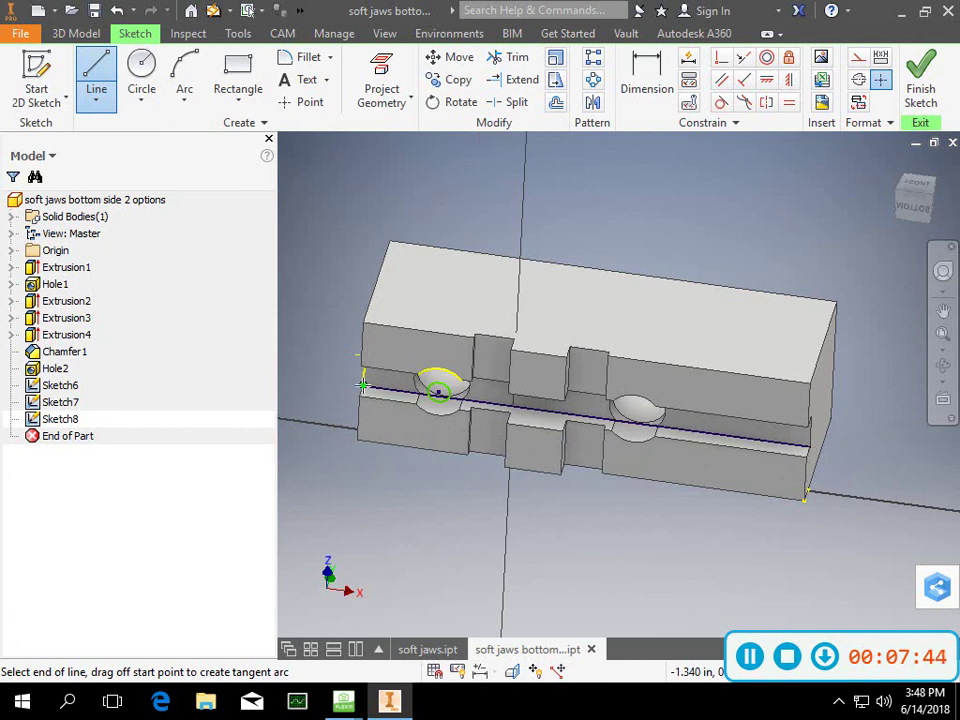
{"action": "key", "text": "Escape"}
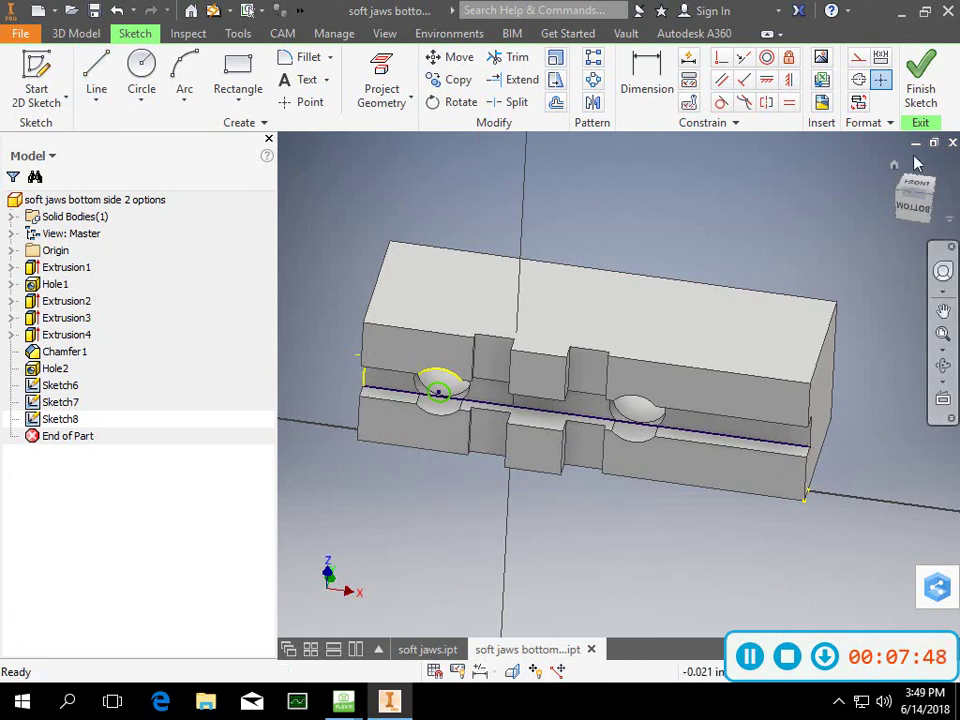
{"action": "left_click", "coordinate": [921, 90]}
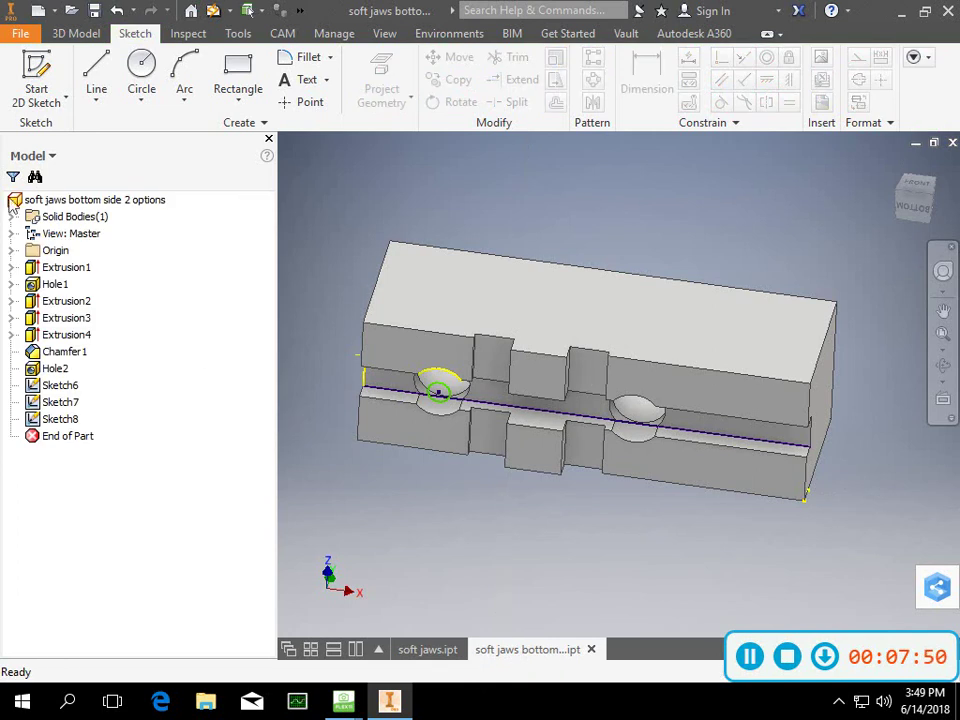
- Return to the CAM operations and regenerate the toolpath of Bottom Side Opt. 2
{"action": "left_click", "coordinate": [13, 203]}
{"action": "left_click", "coordinate": [282, 33]}
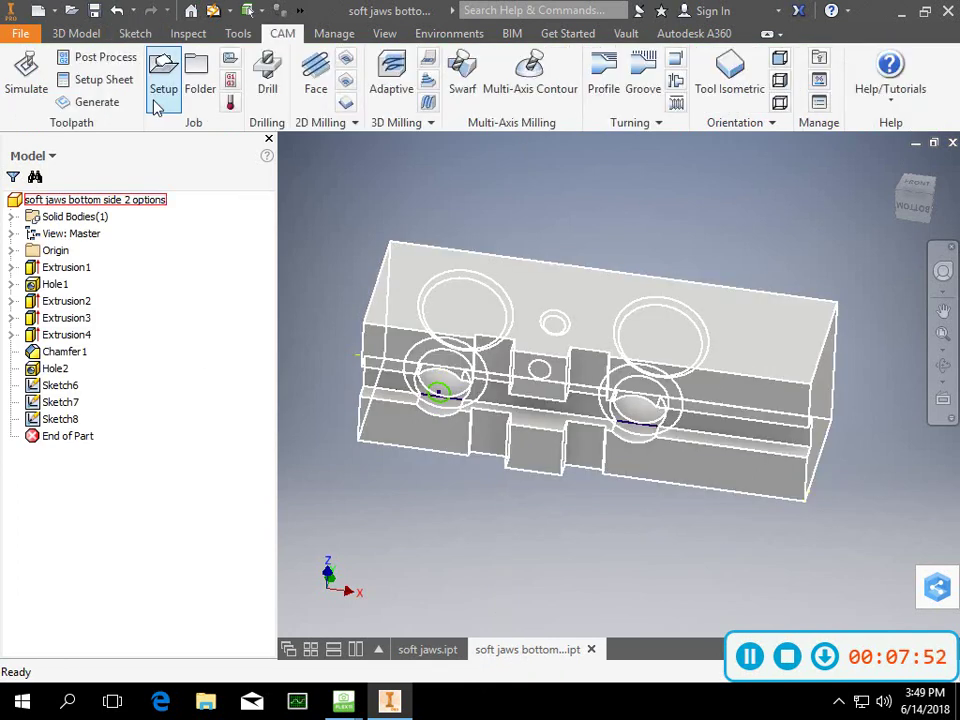
{"action": "left_click", "coordinate": [30, 156]}
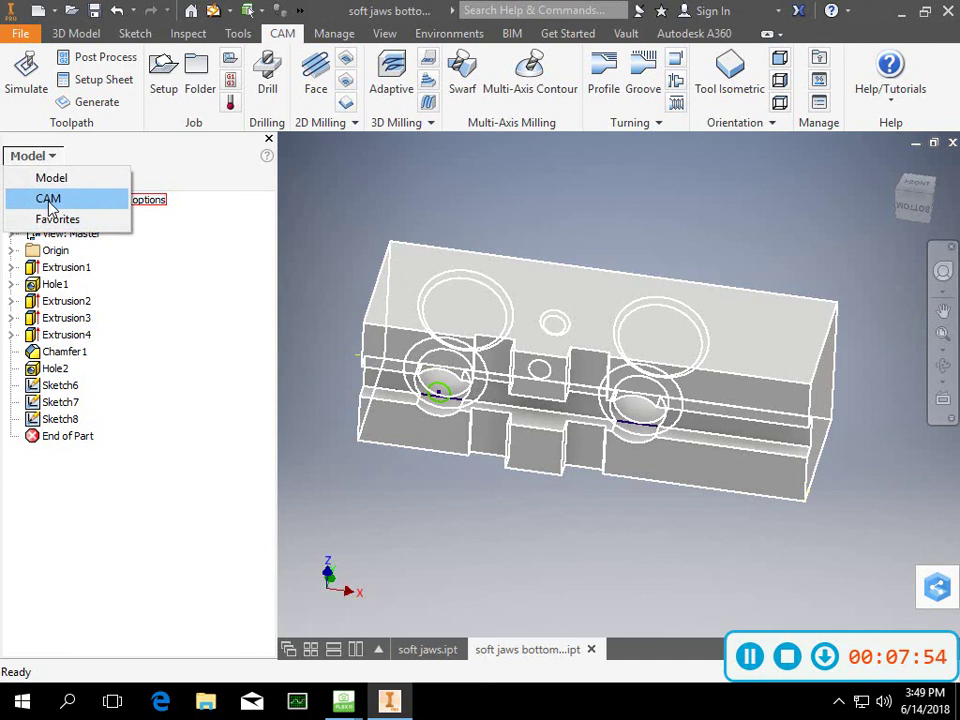
{"action": "left_click", "coordinate": [48, 200]}
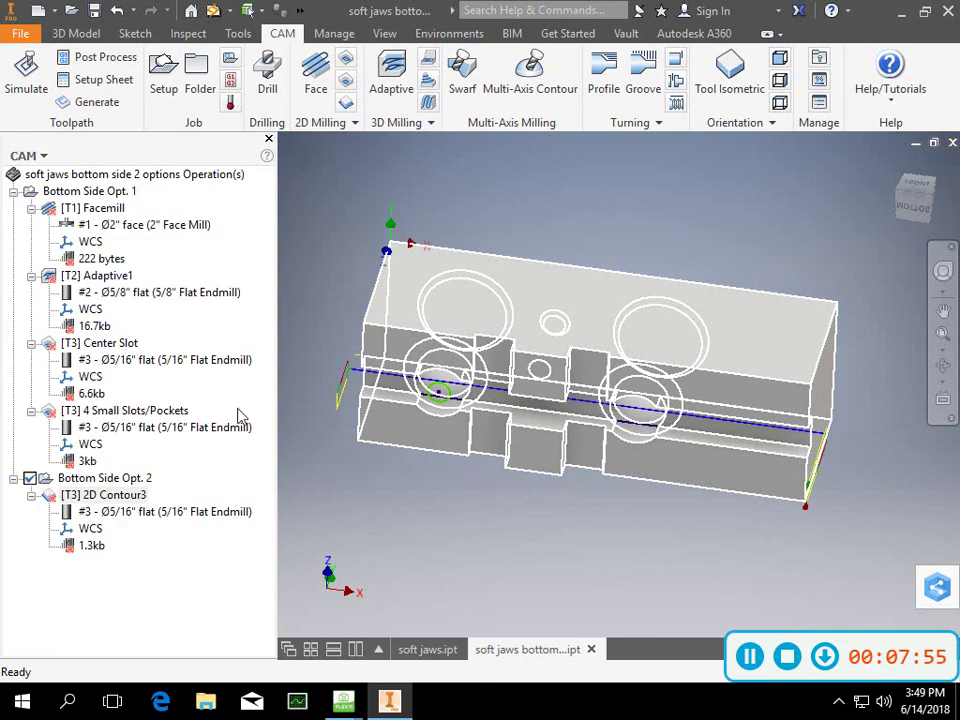
{"action": "left_click", "coordinate": [921, 185]}
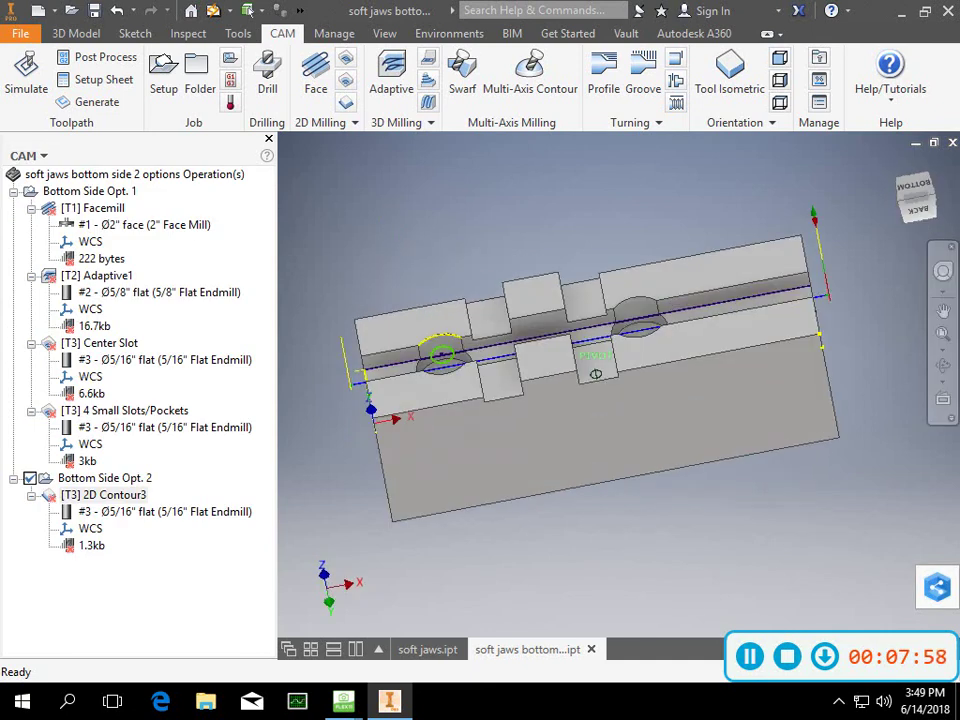
{"action": "left_click", "coordinate": [95, 478]}
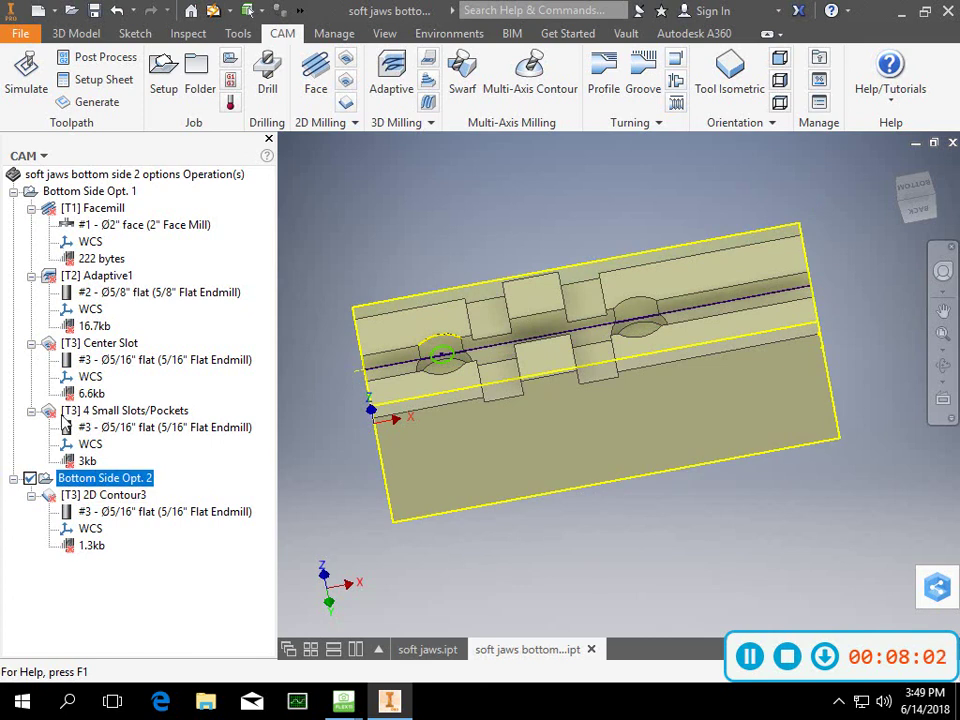
{"action": "left_click", "coordinate": [97, 104]}
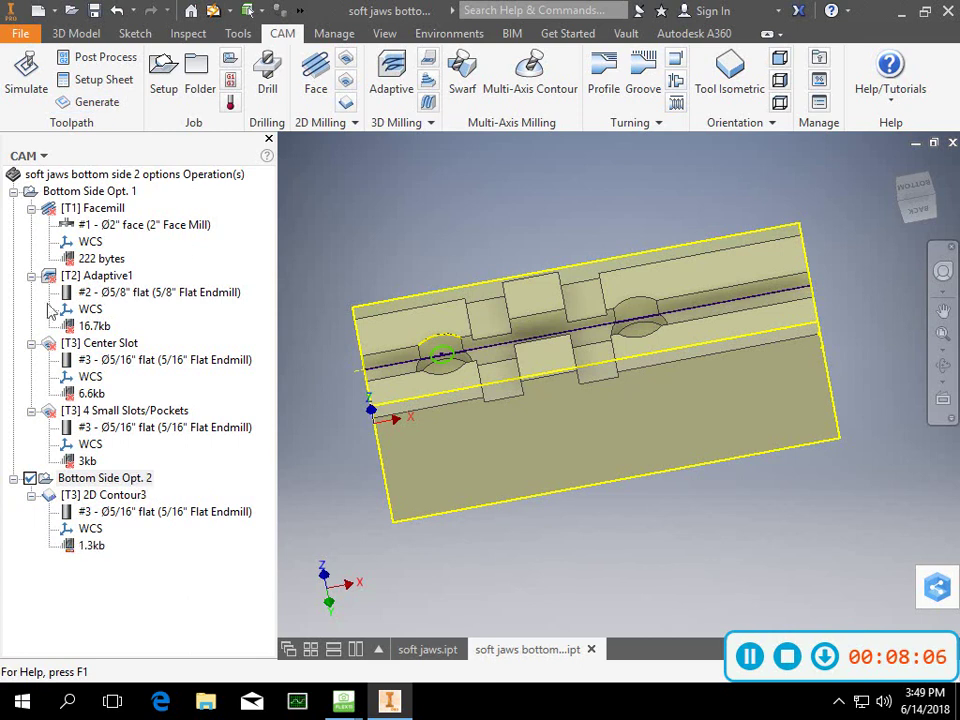
- Regenerate the toolpaths of all operations in Bottom Side Opt. 1
{"action": "left_click", "coordinate": [80, 191]}
{"action": "left_click", "coordinate": [97, 102]}
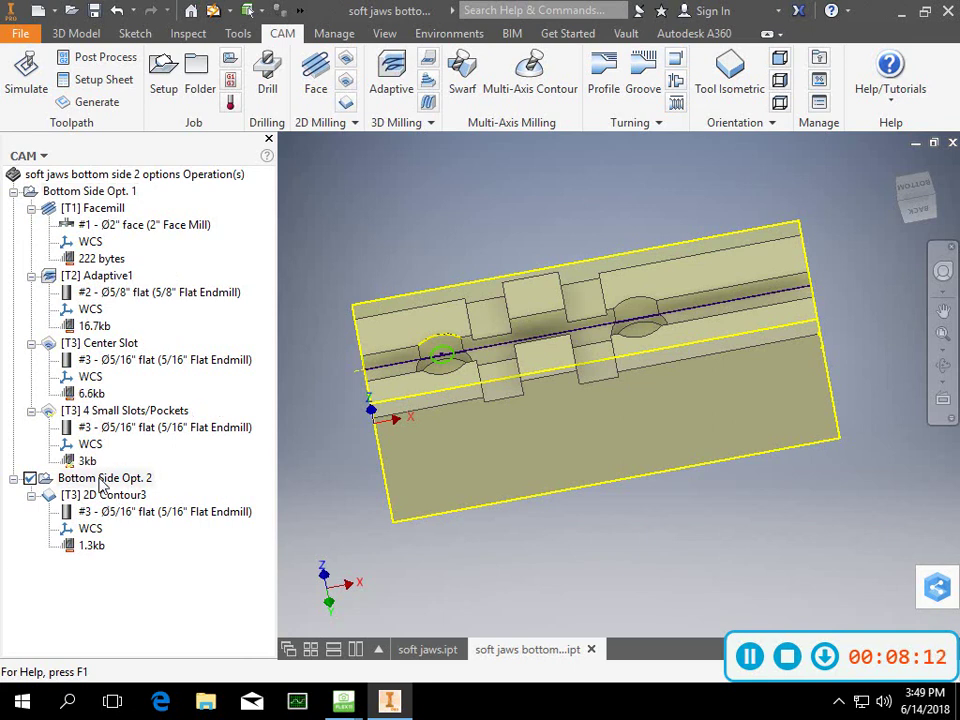
- Check the work coordinate system settings of the Bottom Side Opt. 2 setup and accept them
{"action": "left_click", "coordinate": [103, 480]}
{"action": "double_click", "coordinate": [103, 481]}
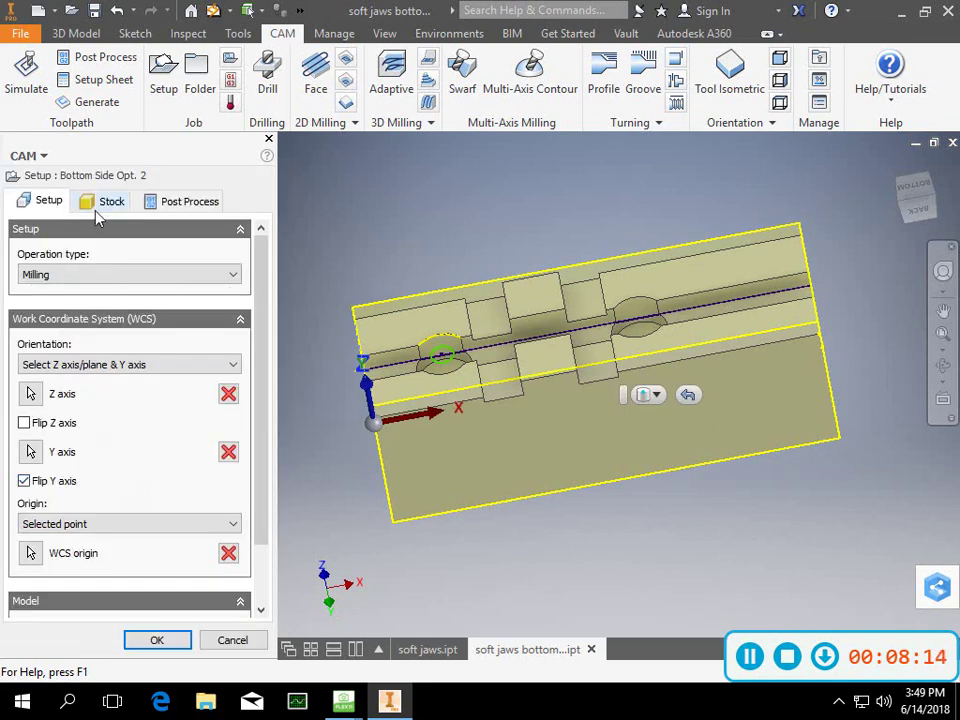
{"action": "left_click", "coordinate": [172, 640]}
- Open the 2D Contour3 operation and examine its contour selections and cutting directions along both edges of the center slot
{"action": "double_click", "coordinate": [121, 498]}
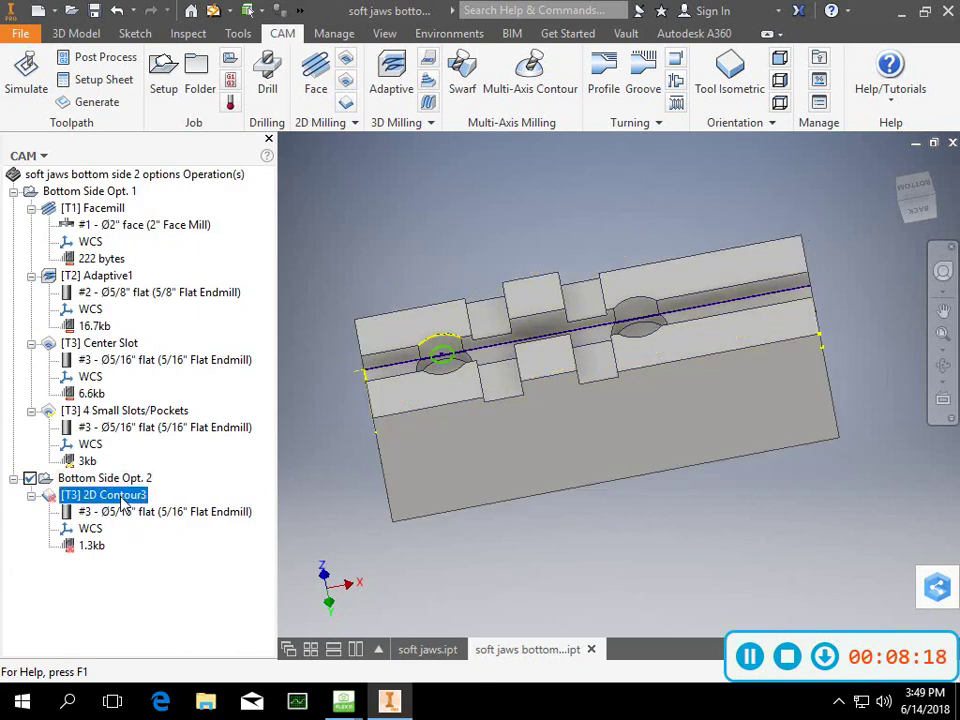
{"action": "left_click", "coordinate": [50, 201]}
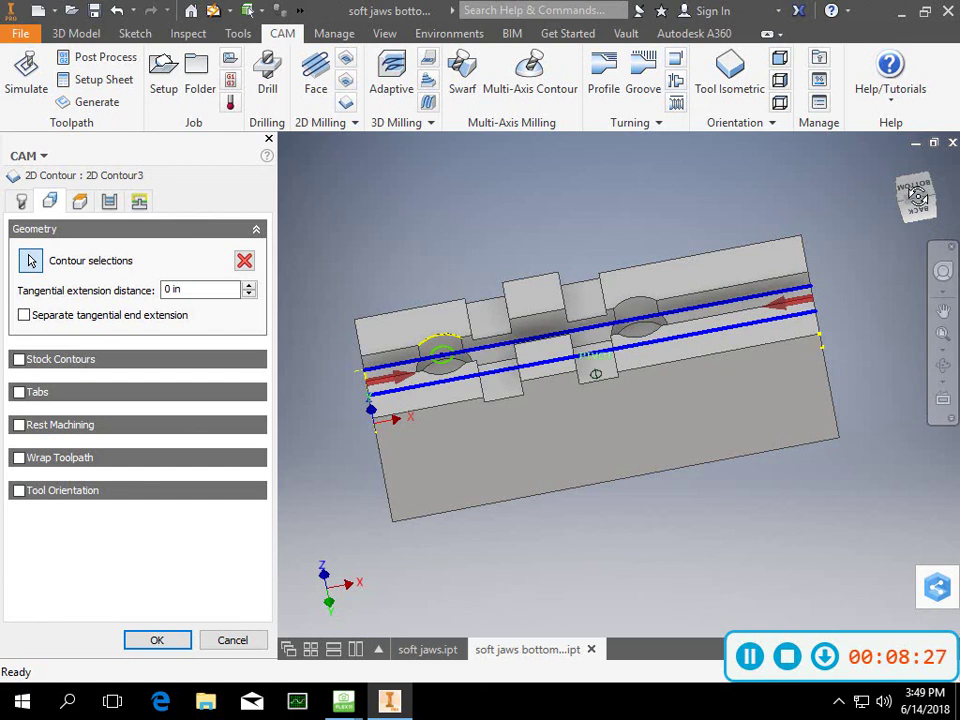
{"action": "left_click_drag", "start_coordinate": [918, 197], "coordinate": [876, 204]}
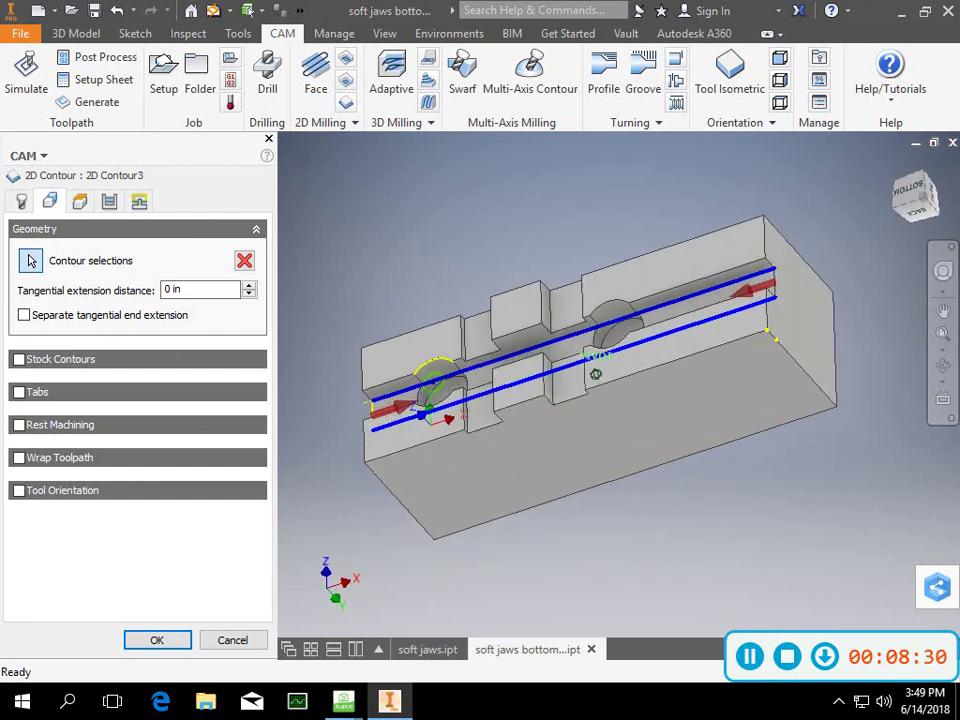
{"action": "left_click", "coordinate": [612, 328]}
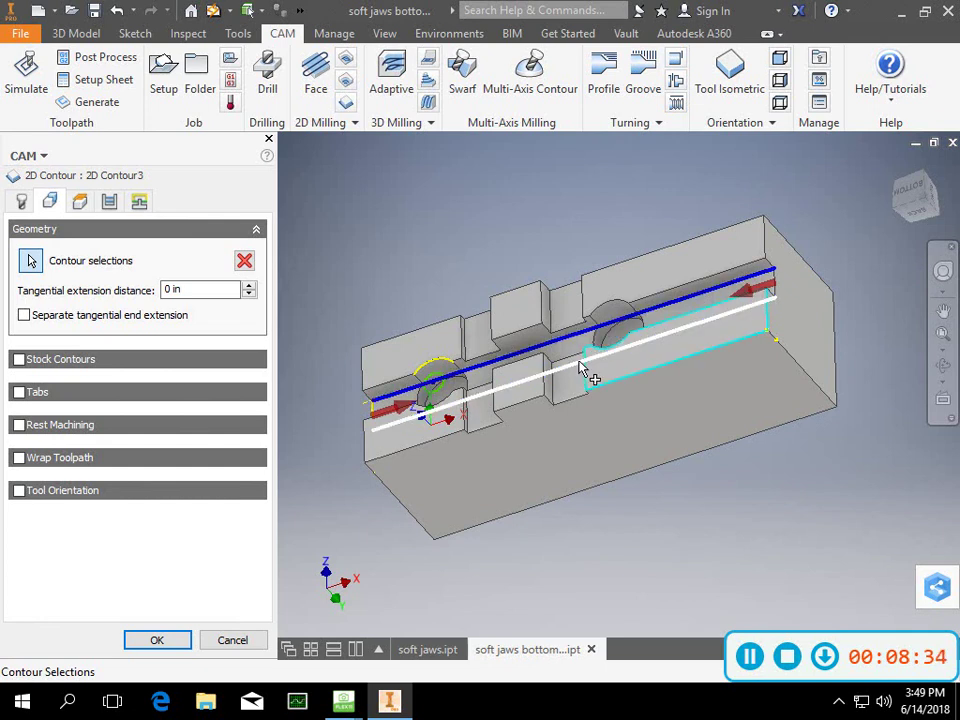
{"action": "left_click", "coordinate": [580, 366]}
{"action": "mouse_move", "coordinate": [917, 199]}
{"action": "left_mouse_down"}
{"action": "mouse_move", "coordinate": [929, 207]}
{"action": "mouse_move", "coordinate": [924, 192]}
{"action": "left_mouse_up"}
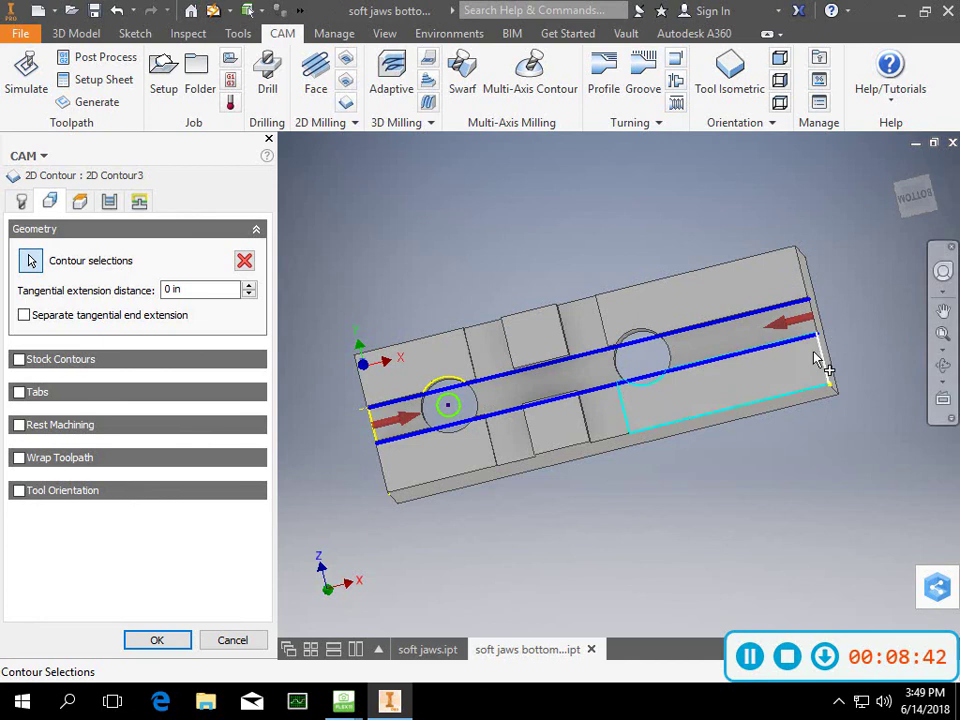
{"action": "left_click", "coordinate": [404, 438]}
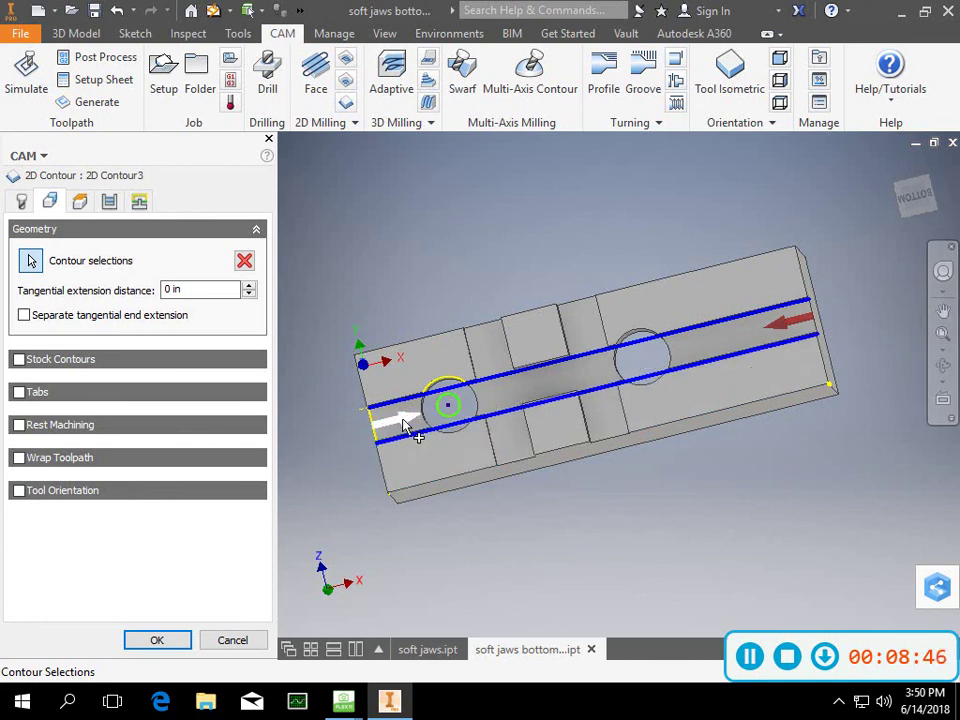
{"action": "left_click", "coordinate": [798, 306]}
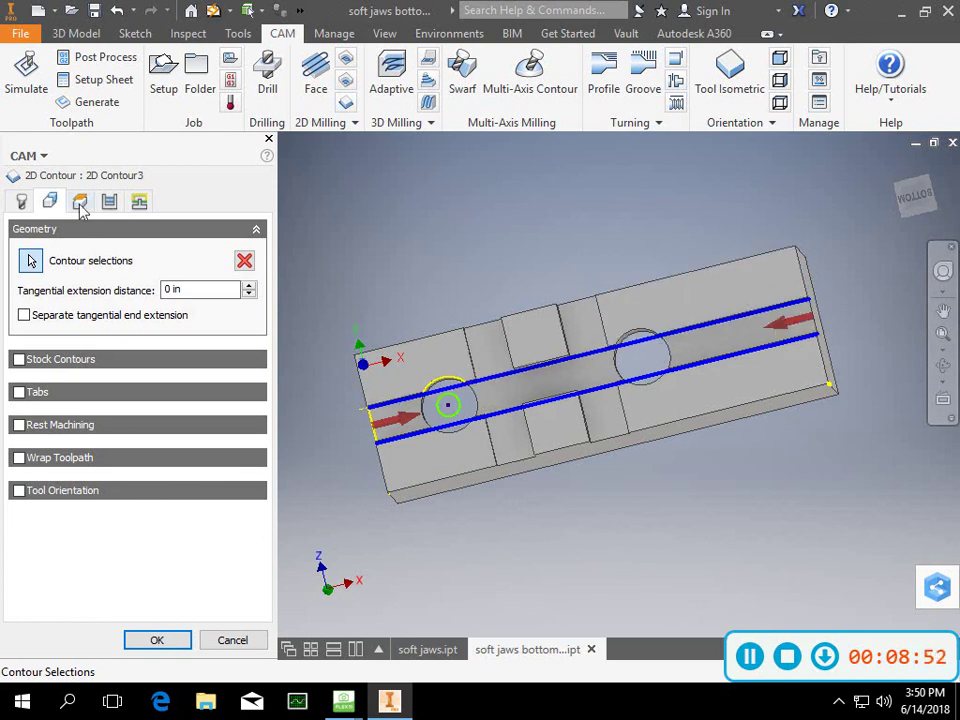
- Review the passes, roughing, stock-to-leave and linking settings of 2D Contour3, then close the operation without changing them
{"action": "left_click", "coordinate": [139, 203]}
{"action": "left_click", "coordinate": [107, 204]}
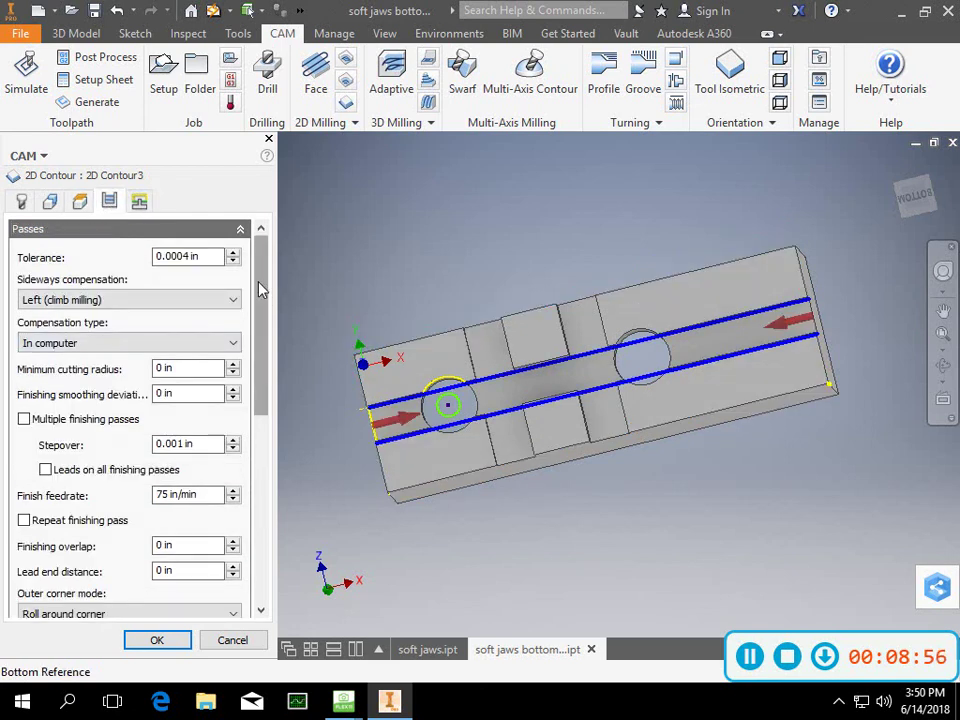
{"action": "left_click_drag", "start_coordinate": [258, 289], "coordinate": [265, 444]}
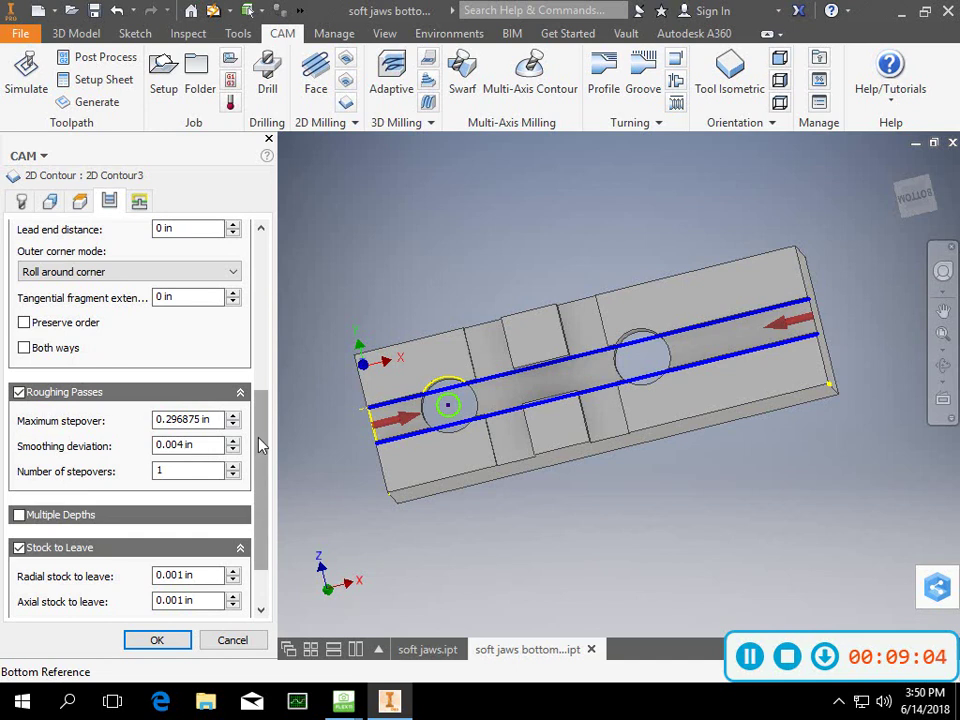
{"action": "scroll", "coordinate": [258, 445], "scroll_direction": "down", "scroll_amount": 2}
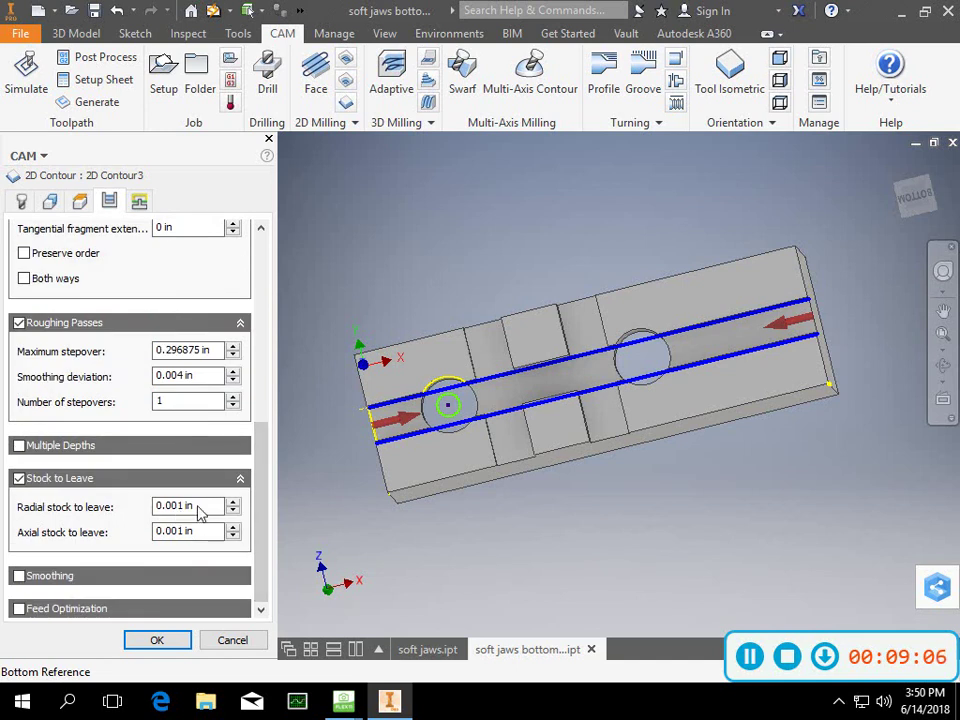
{"action": "left_click_drag", "start_coordinate": [261, 510], "coordinate": [260, 322]}
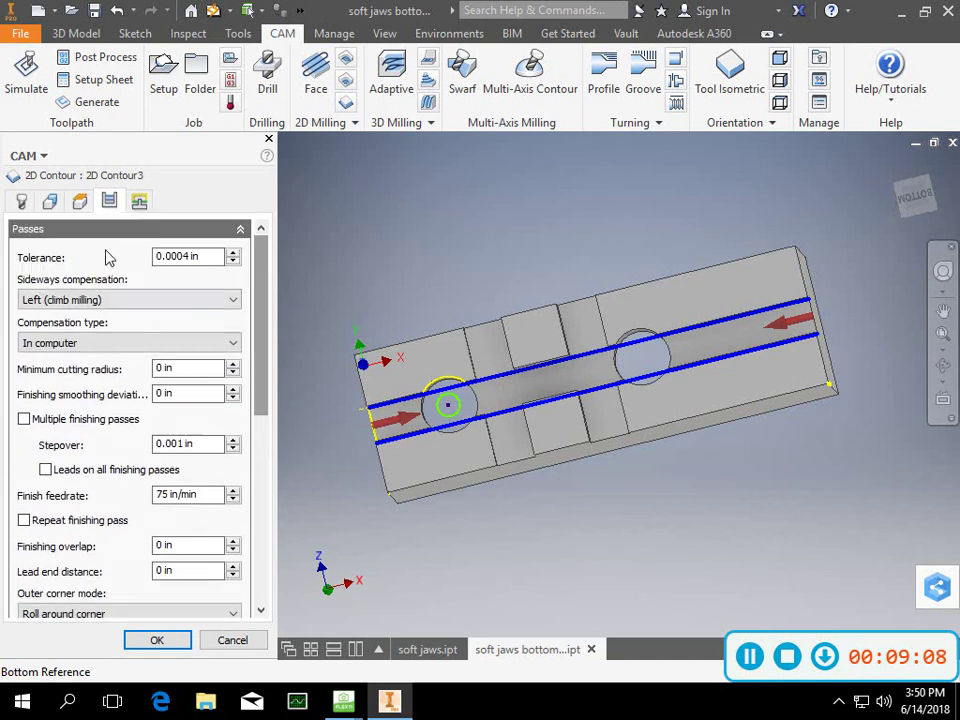
{"action": "left_click", "coordinate": [139, 201]}
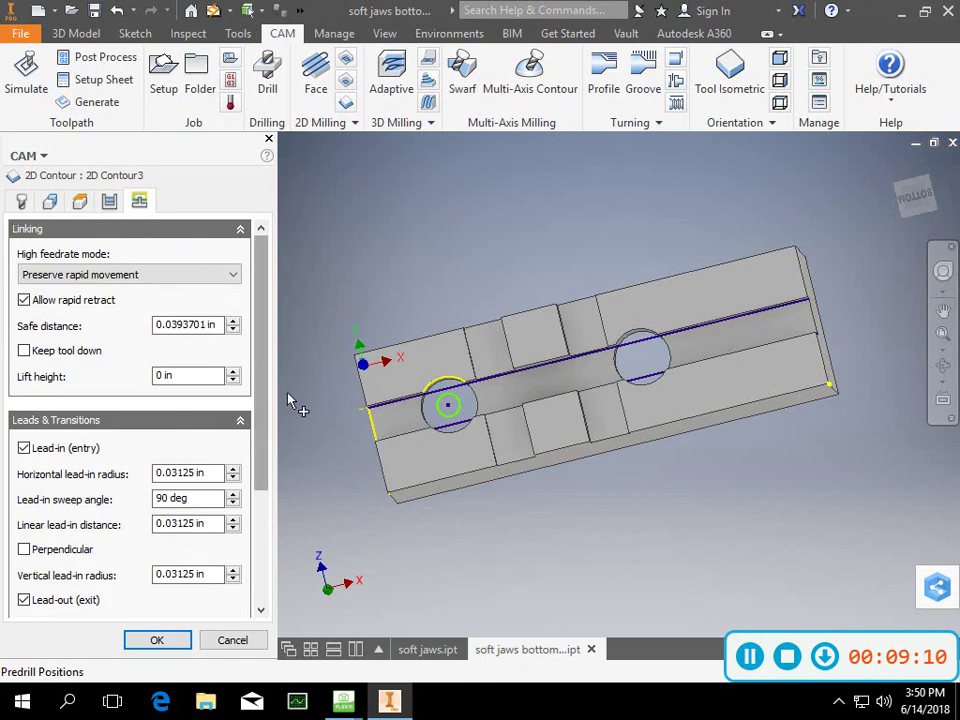
{"action": "left_click_drag", "start_coordinate": [258, 346], "coordinate": [266, 283]}
{"action": "left_click", "coordinate": [255, 648]}
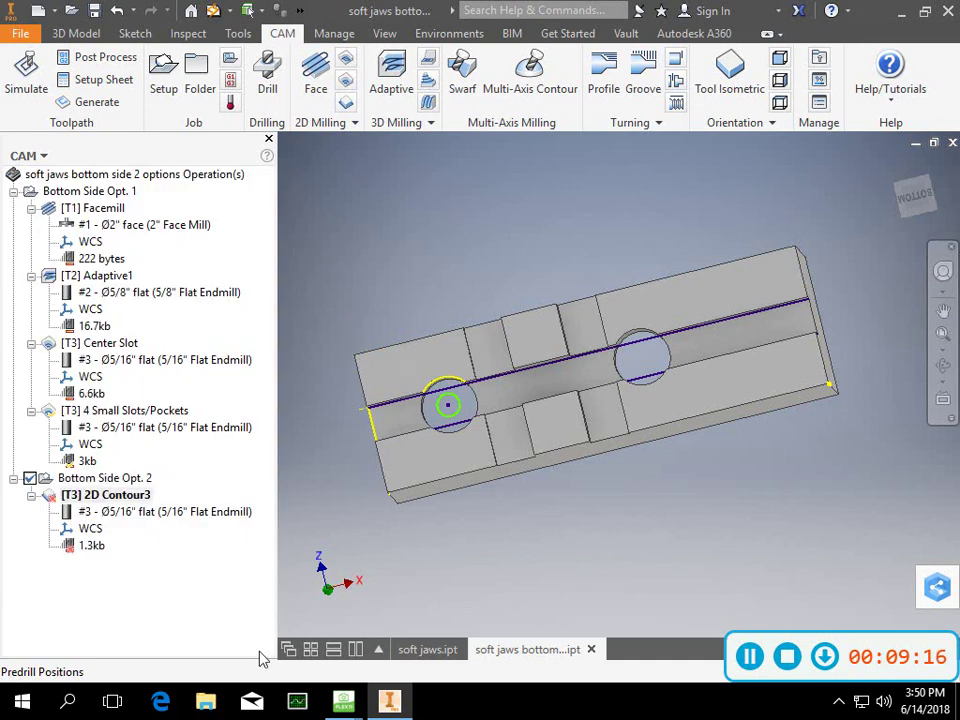
- Regenerate the 2D Contour3 toolpath of Bottom Side Opt. 2
{"action": "left_click", "coordinate": [112, 480]}
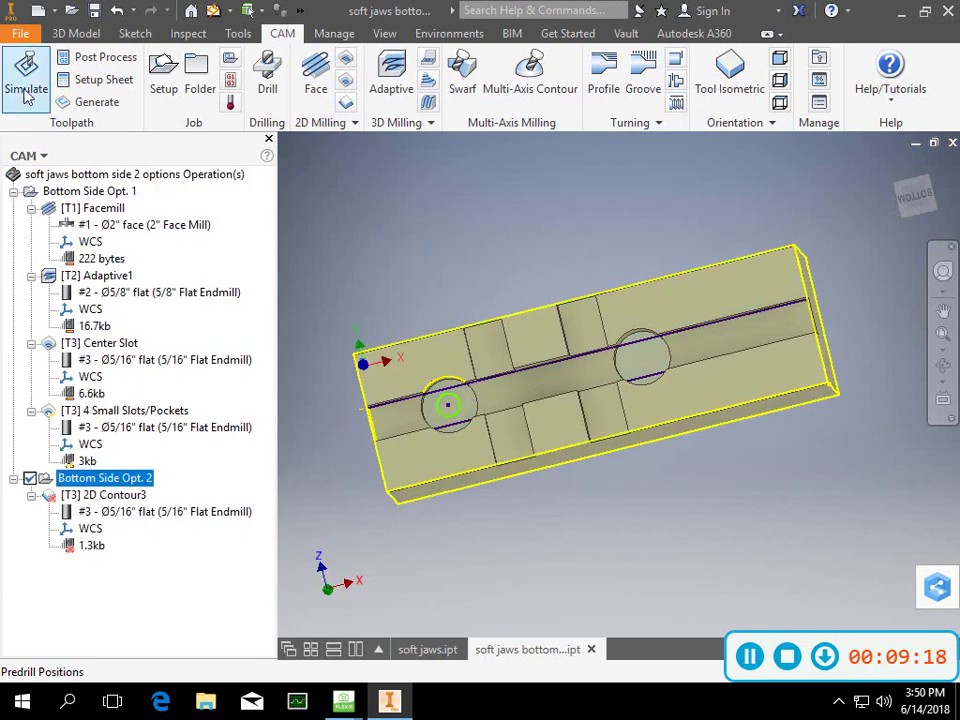
{"action": "left_click", "coordinate": [90, 101]}
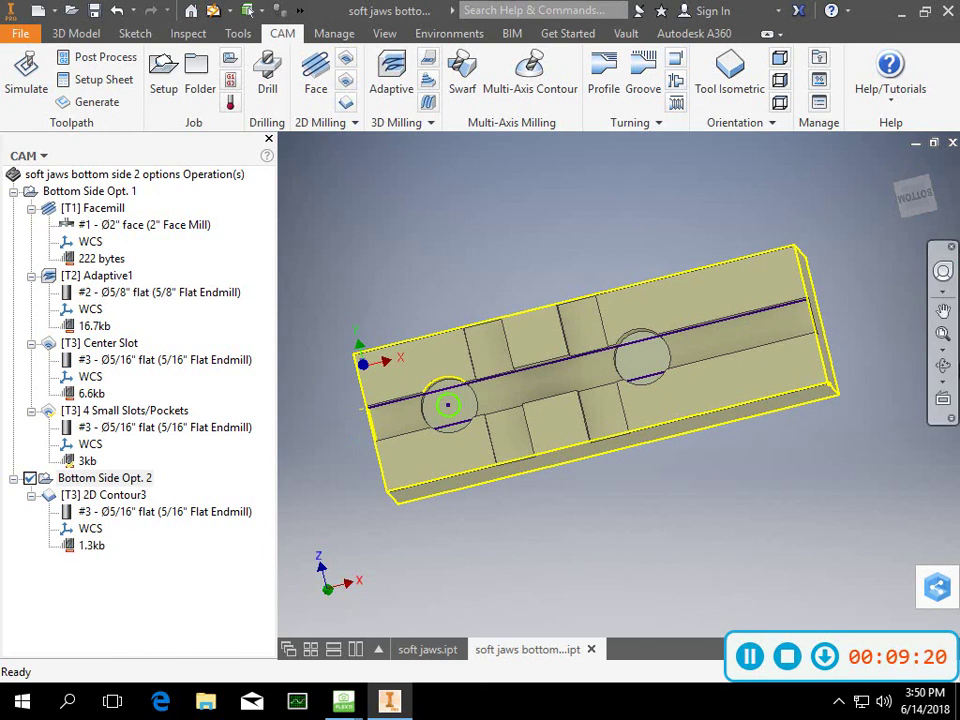
{"action": "left_click_drag", "start_coordinate": [918, 210], "coordinate": [899, 203]}
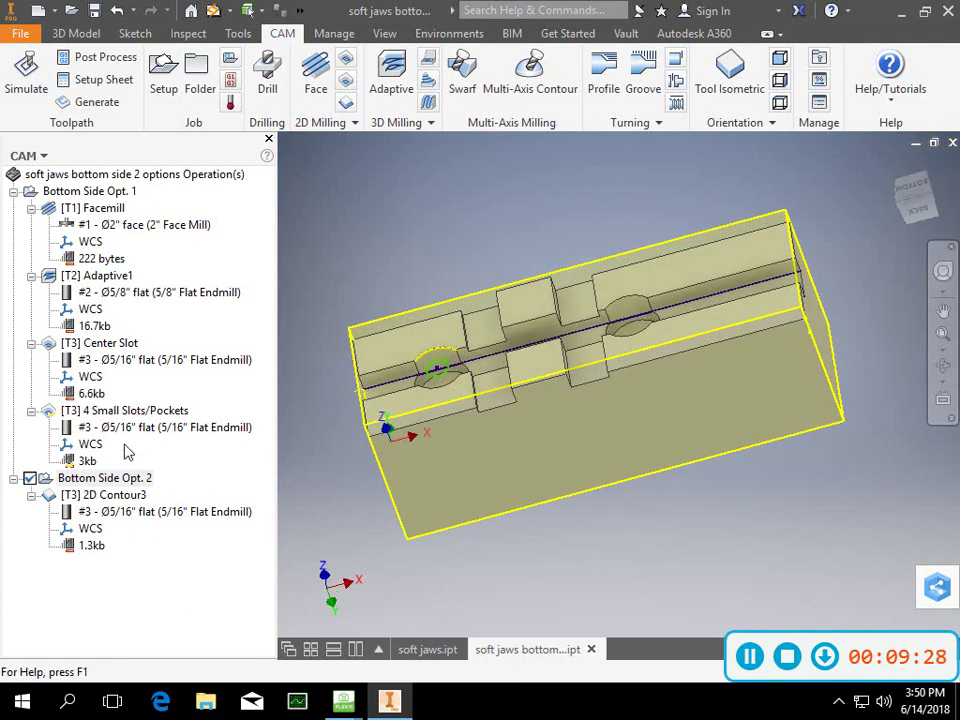
- Simulate Bottom Side Opt. 2, play the slot contour toolpath through, inspect it from several angles and close the simulation
{"action": "left_click", "coordinate": [118, 481]}
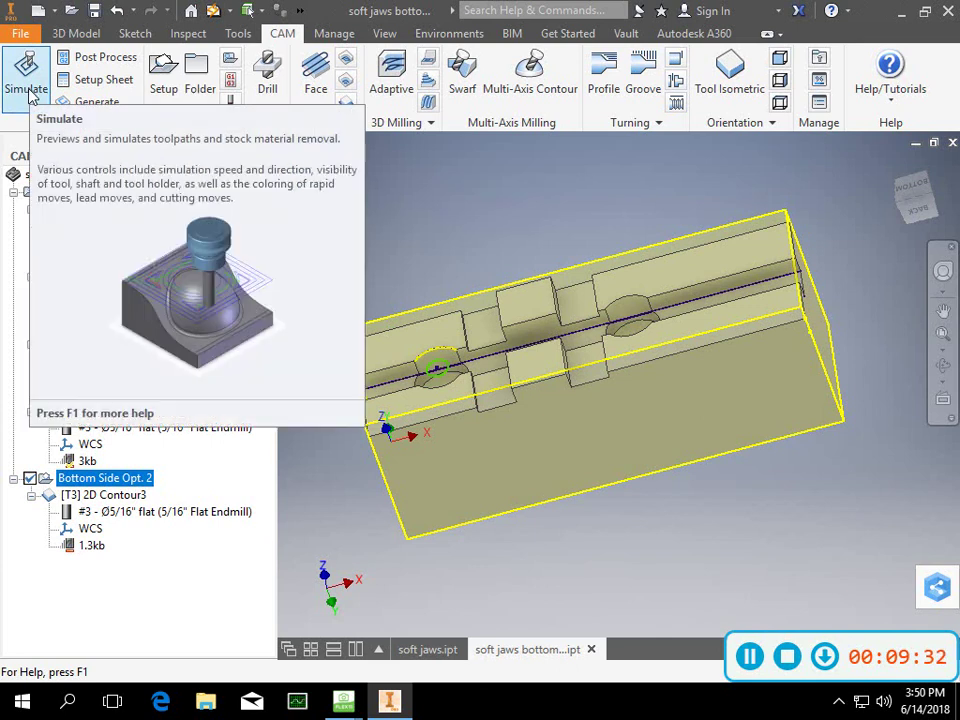
{"action": "left_click", "coordinate": [30, 88]}
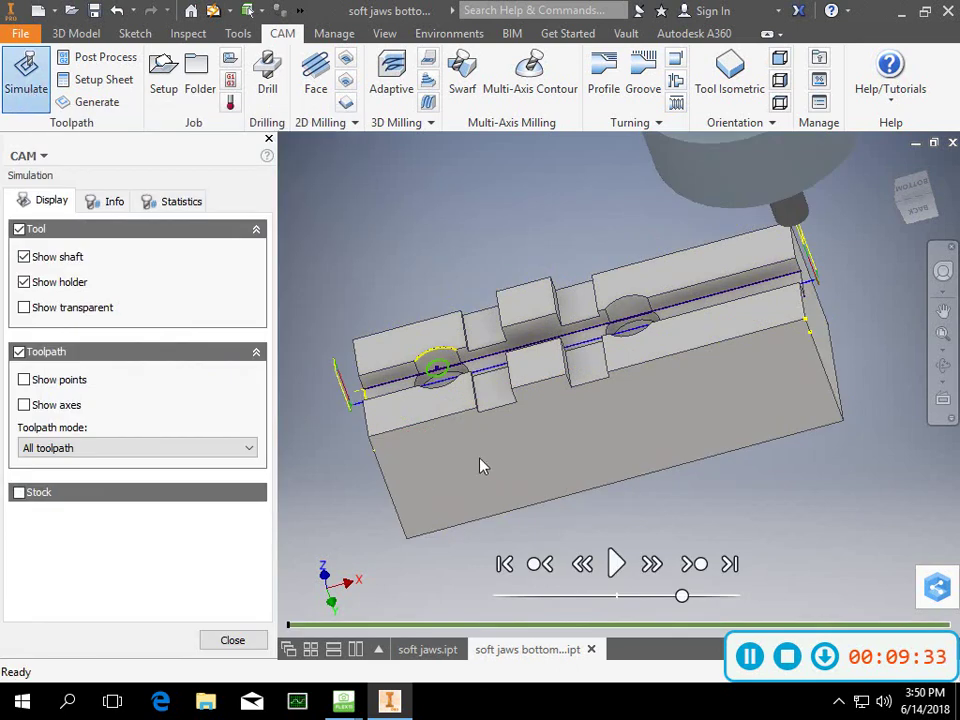
{"action": "left_click", "coordinate": [615, 565]}
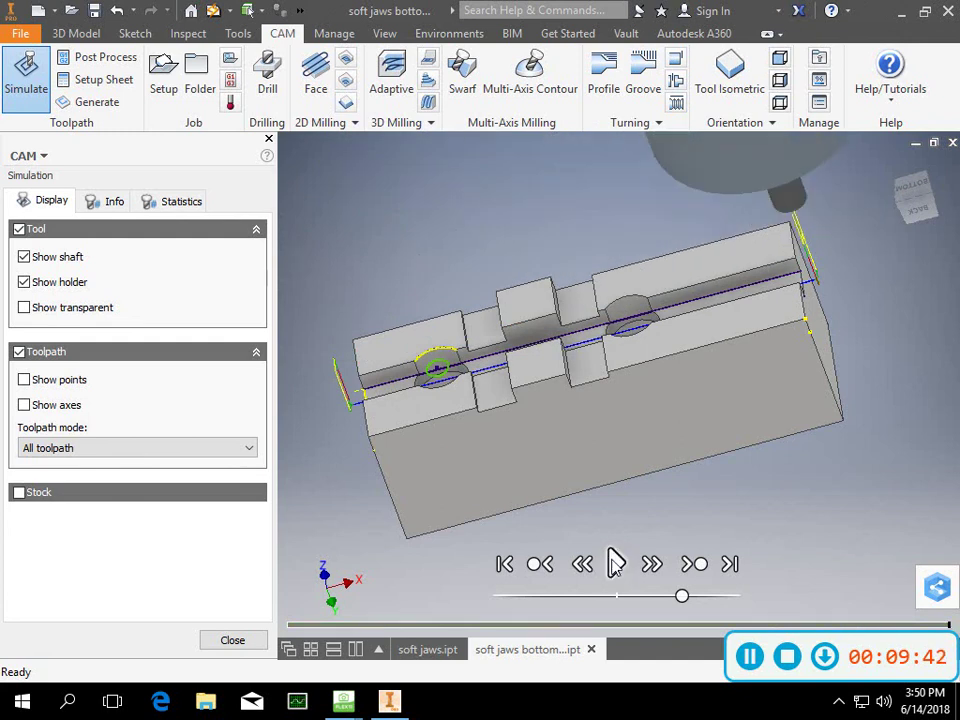
{"action": "mouse_move", "coordinate": [918, 186]}
{"action": "left_mouse_down"}
{"action": "mouse_move", "coordinate": [906, 231]}
{"action": "mouse_move", "coordinate": [735, 253]}
{"action": "left_mouse_up"}
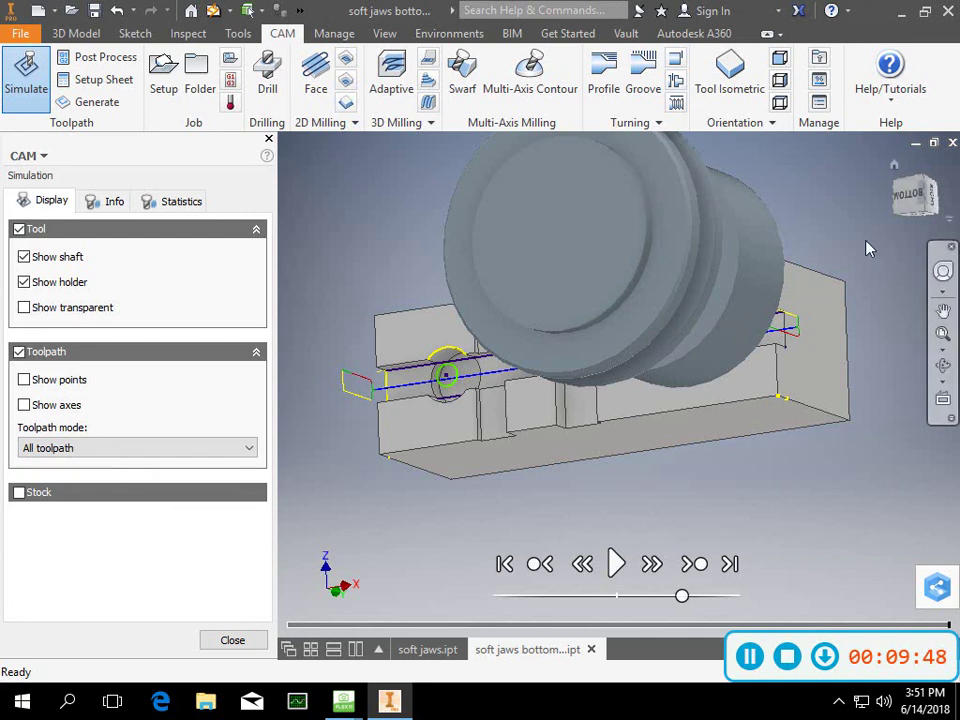
{"action": "mouse_move", "coordinate": [911, 207]}
{"action": "left_mouse_down"}
{"action": "mouse_move", "coordinate": [919, 167]}
{"action": "mouse_move", "coordinate": [933, 162]}
{"action": "mouse_move", "coordinate": [281, 167]}
{"action": "mouse_move", "coordinate": [285, 187]}
{"action": "mouse_move", "coordinate": [316, 206]}
{"action": "mouse_move", "coordinate": [299, 215]}
{"action": "mouse_move", "coordinate": [298, 194]}
{"action": "left_mouse_up"}
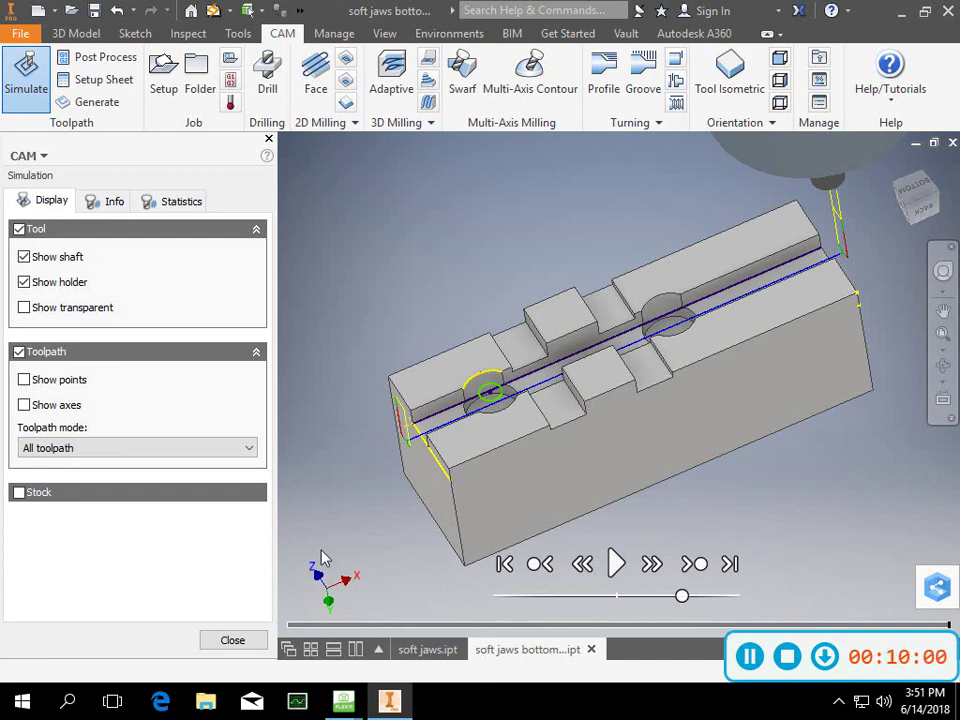
{"action": "left_click", "coordinate": [232, 642]}
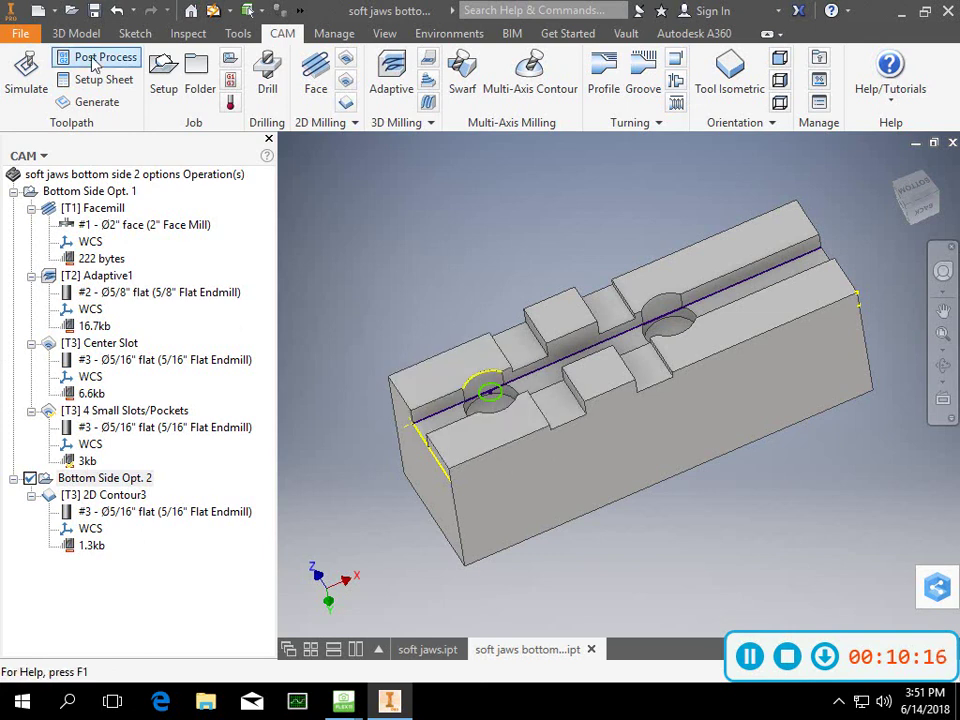
- Start a new sketch on the top face of the end block beside the center slot and orient the view for sketching
{"action": "left_click", "coordinate": [108, 480]}
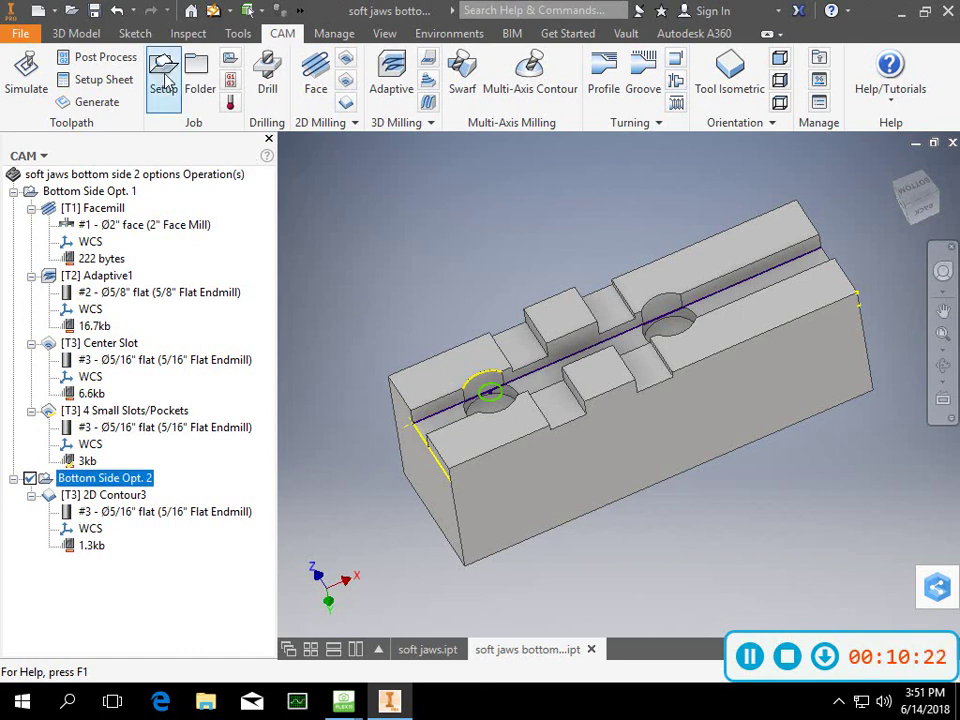
{"action": "left_click", "coordinate": [135, 33]}
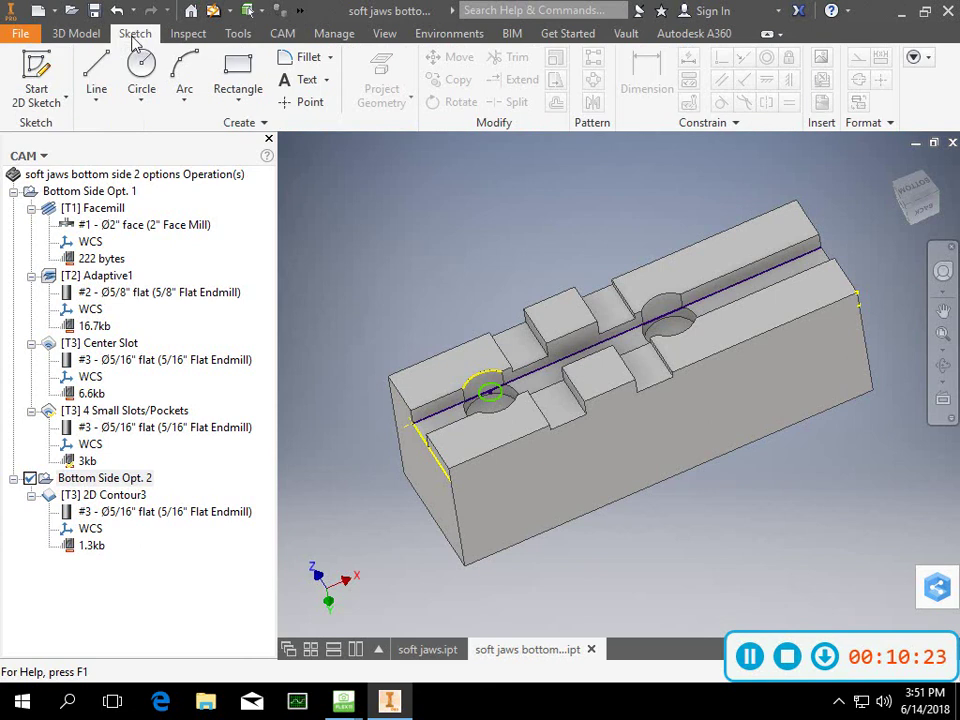
{"action": "left_click", "coordinate": [97, 87]}
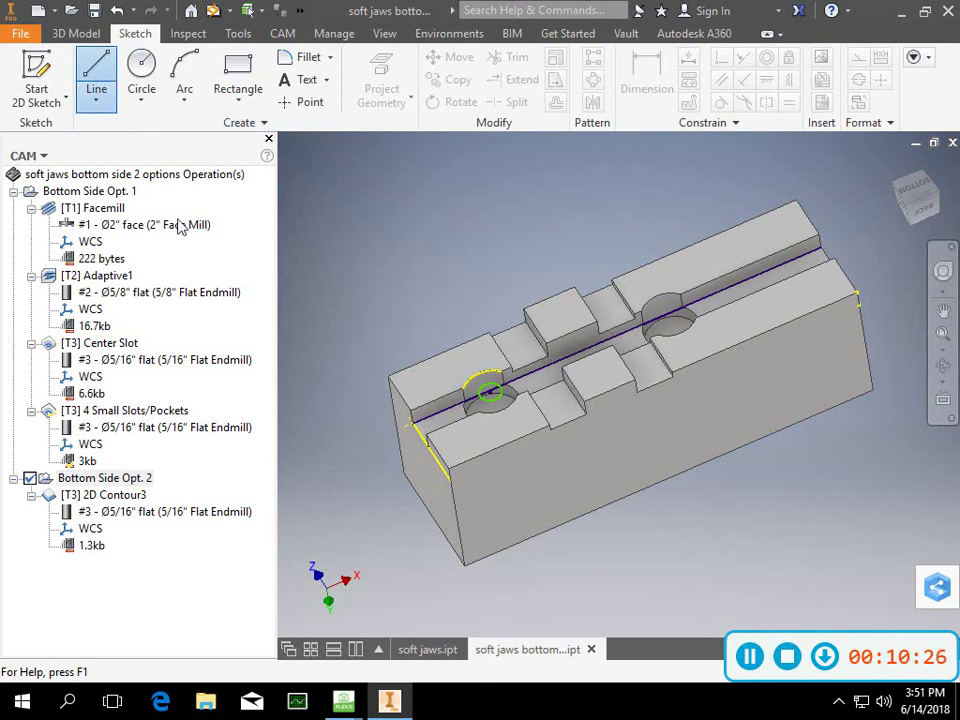
{"action": "left_click", "coordinate": [25, 156]}
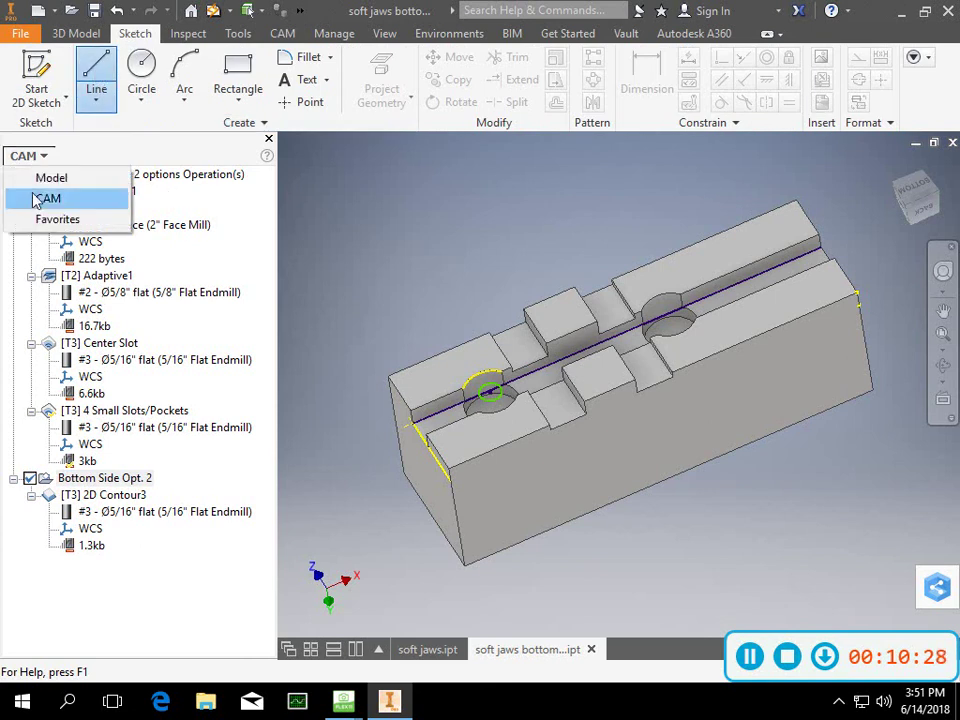
{"action": "left_click", "coordinate": [48, 178]}
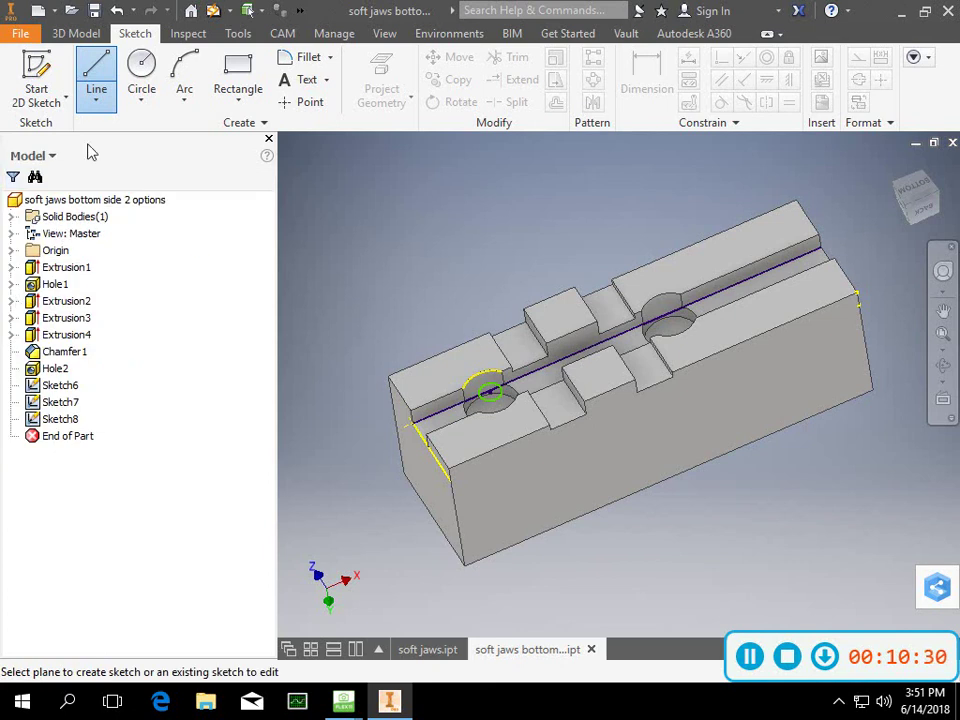
{"action": "left_click", "coordinate": [440, 375]}
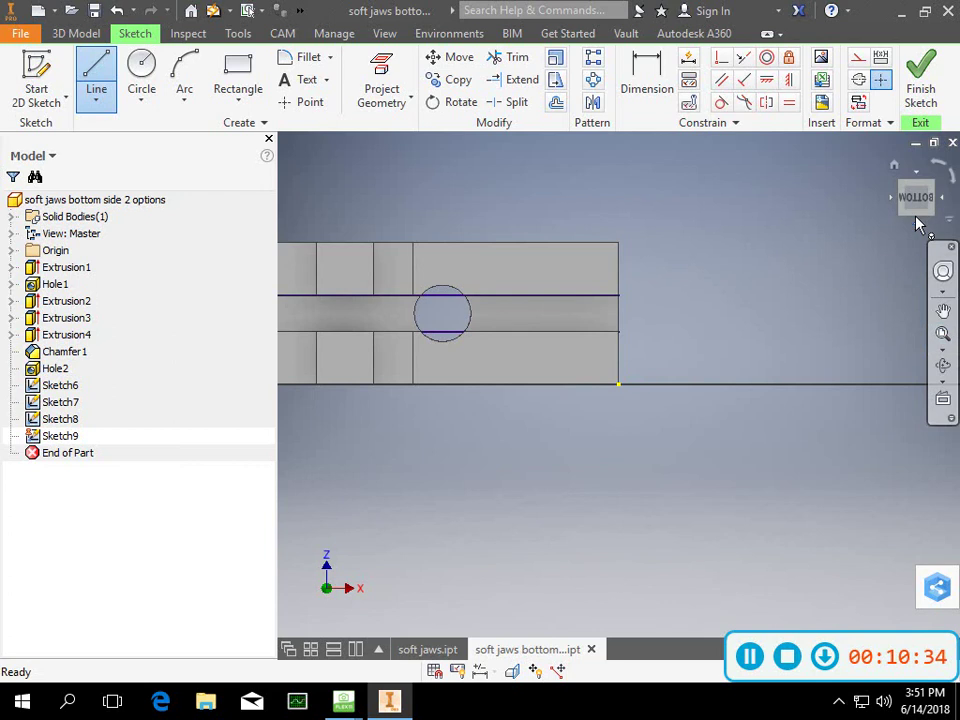
{"action": "left_click", "coordinate": [943, 311]}
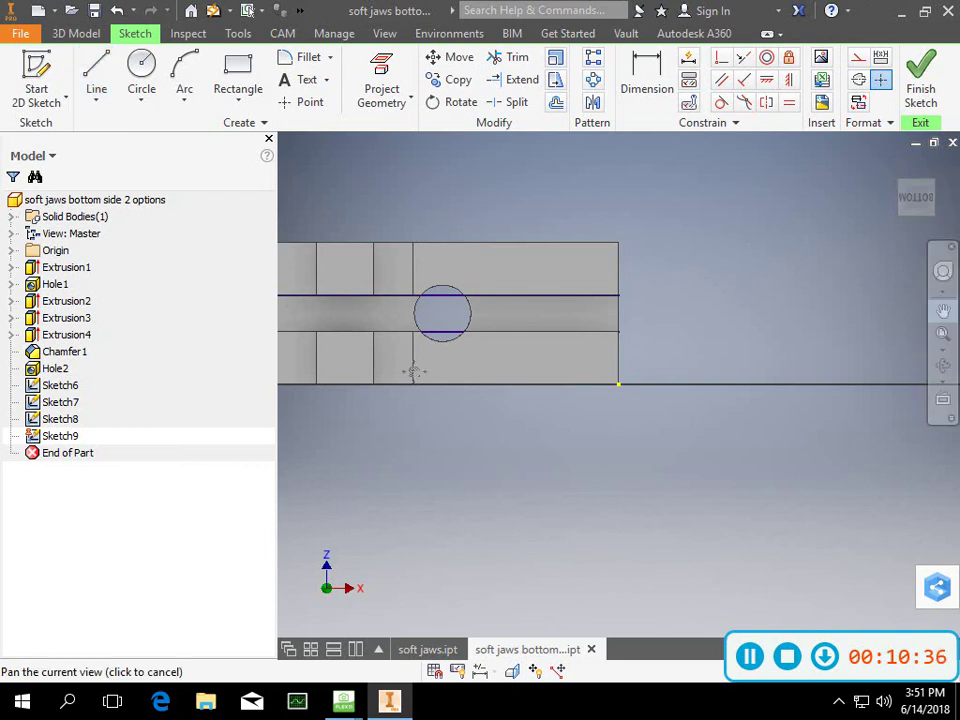
{"action": "left_click_drag", "start_coordinate": [363, 378], "coordinate": [602, 450]}
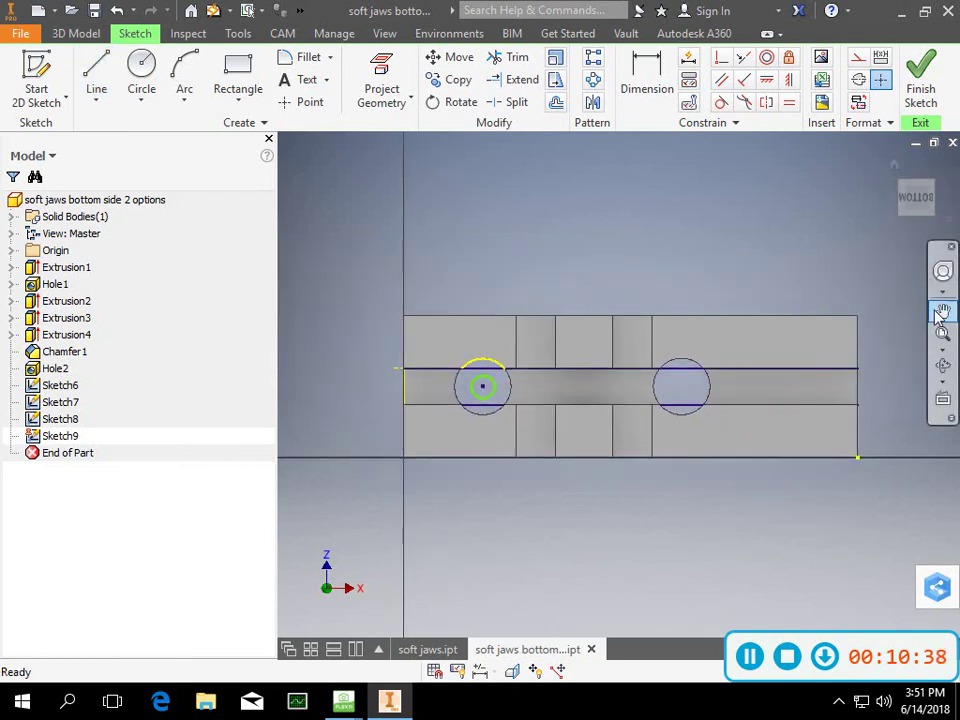
{"action": "left_click", "coordinate": [917, 203]}
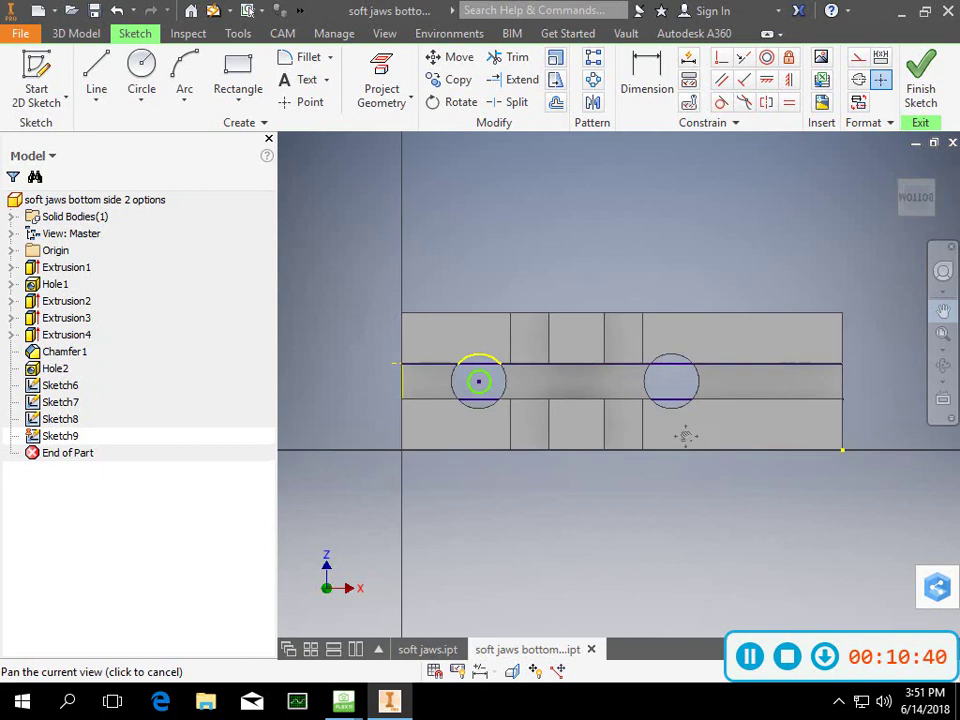
{"action": "mouse_move", "coordinate": [681, 435]}
{"action": "left_mouse_down"}
{"action": "mouse_move", "coordinate": [669, 377]}
{"action": "mouse_move", "coordinate": [701, 420]}
{"action": "mouse_move", "coordinate": [692, 450]}
{"action": "left_mouse_up"}
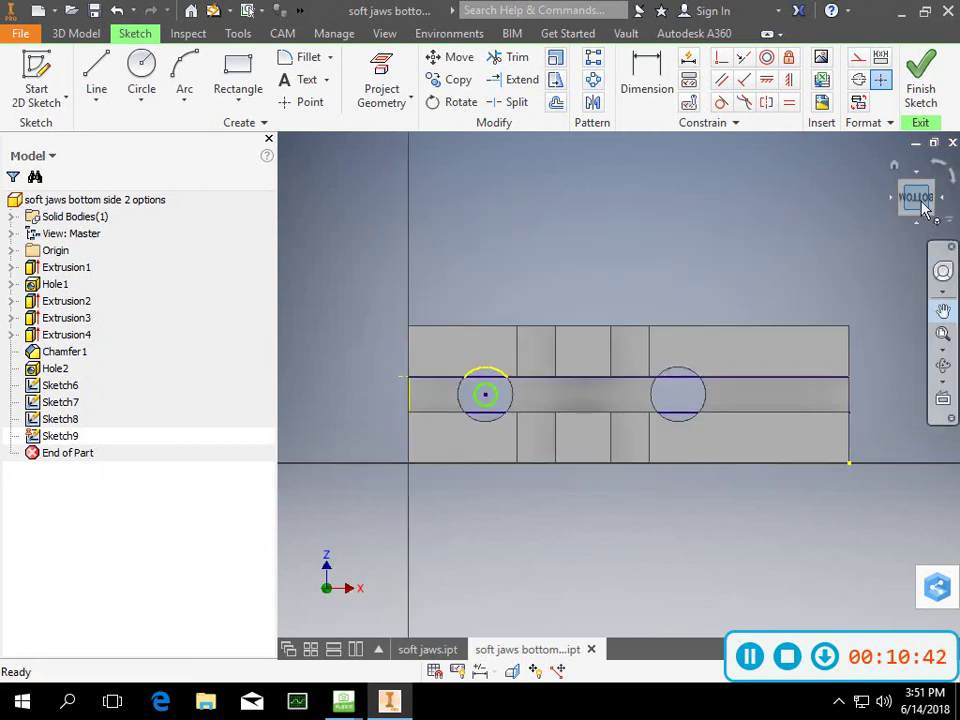
{"action": "left_click_drag", "start_coordinate": [922, 204], "coordinate": [908, 200]}
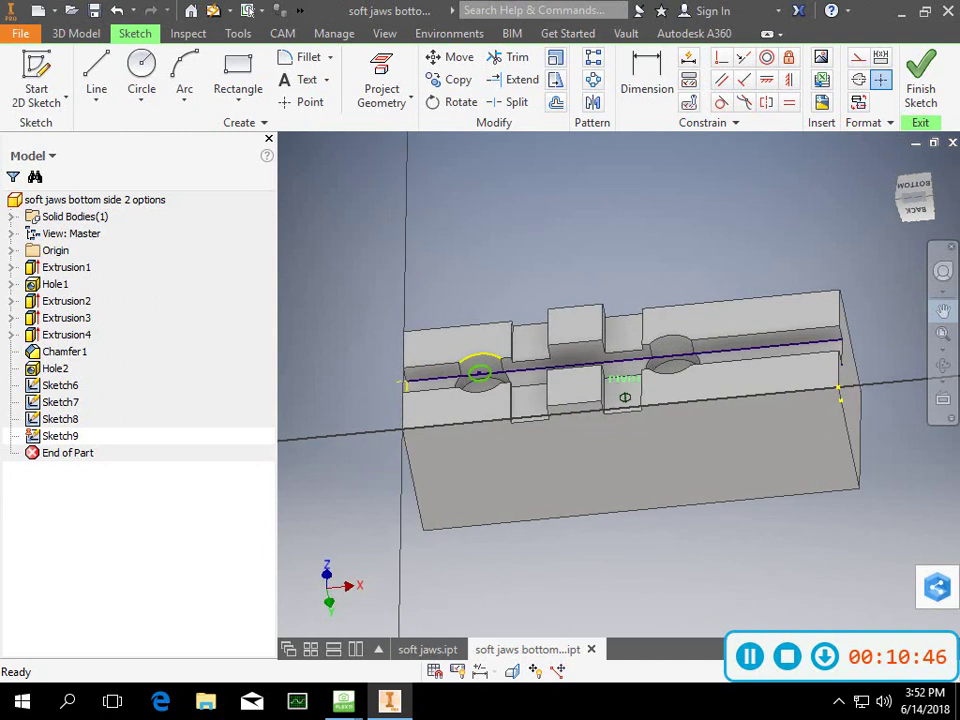
- Sketch a straight line across the part's full width, past the round pocket near the origin end, and finish the sketch
{"action": "left_click", "coordinate": [96, 78]}
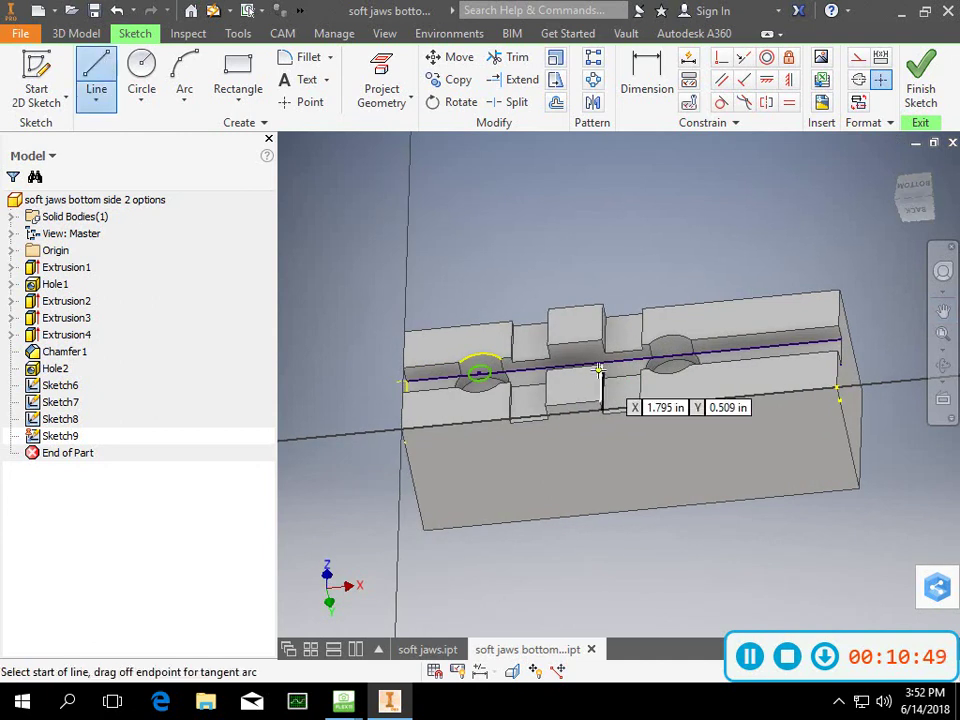
{"action": "left_click", "coordinate": [457, 350]}
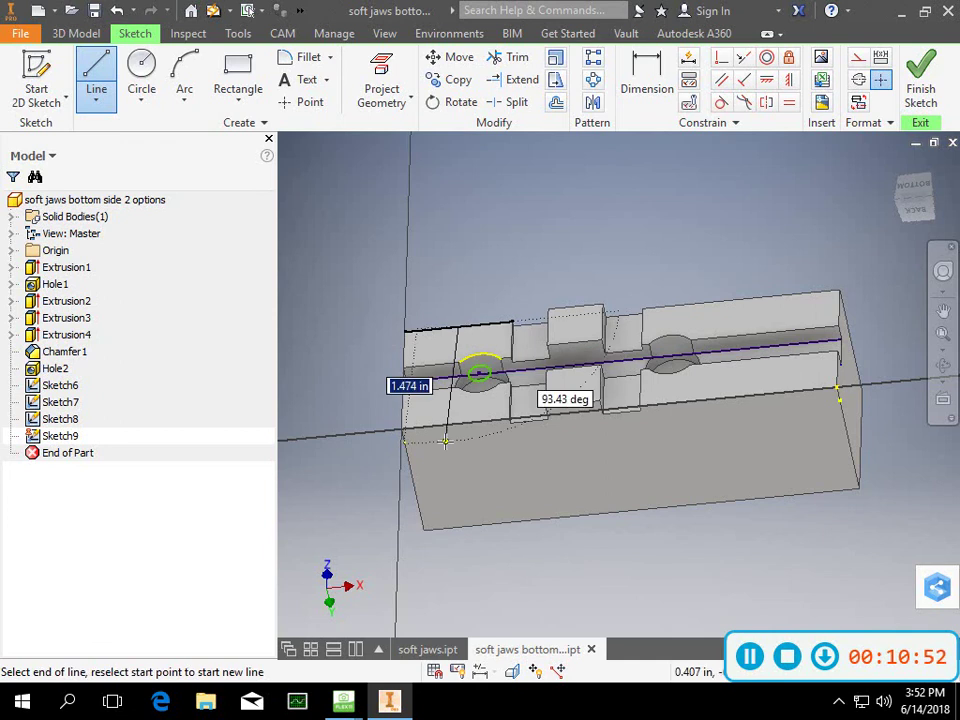
{"action": "double_click", "coordinate": [456, 424]}
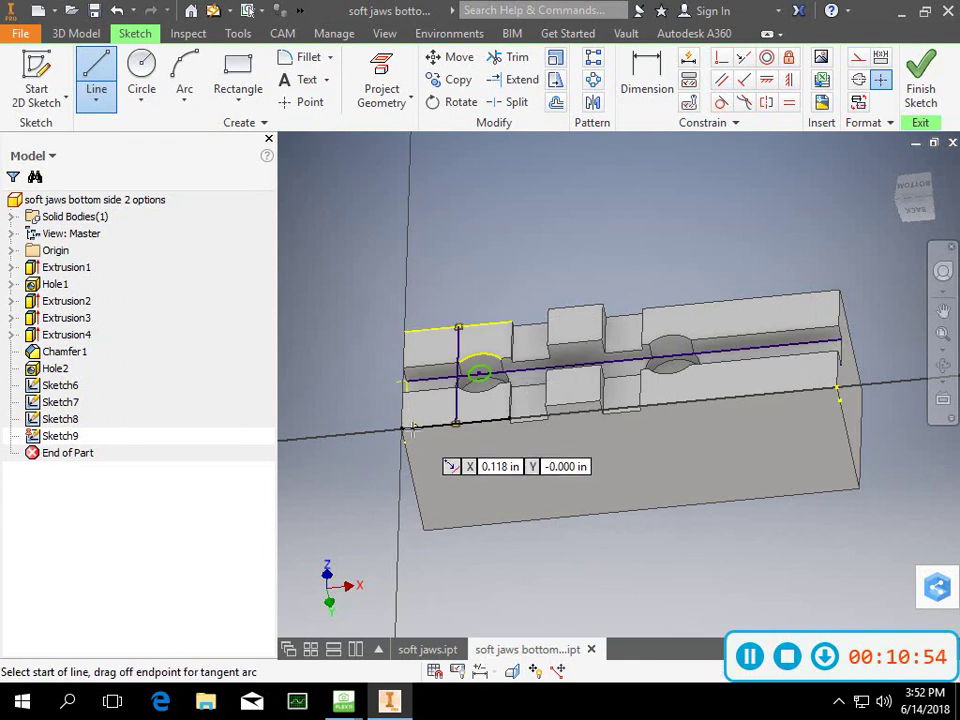
{"action": "left_click", "coordinate": [922, 90]}
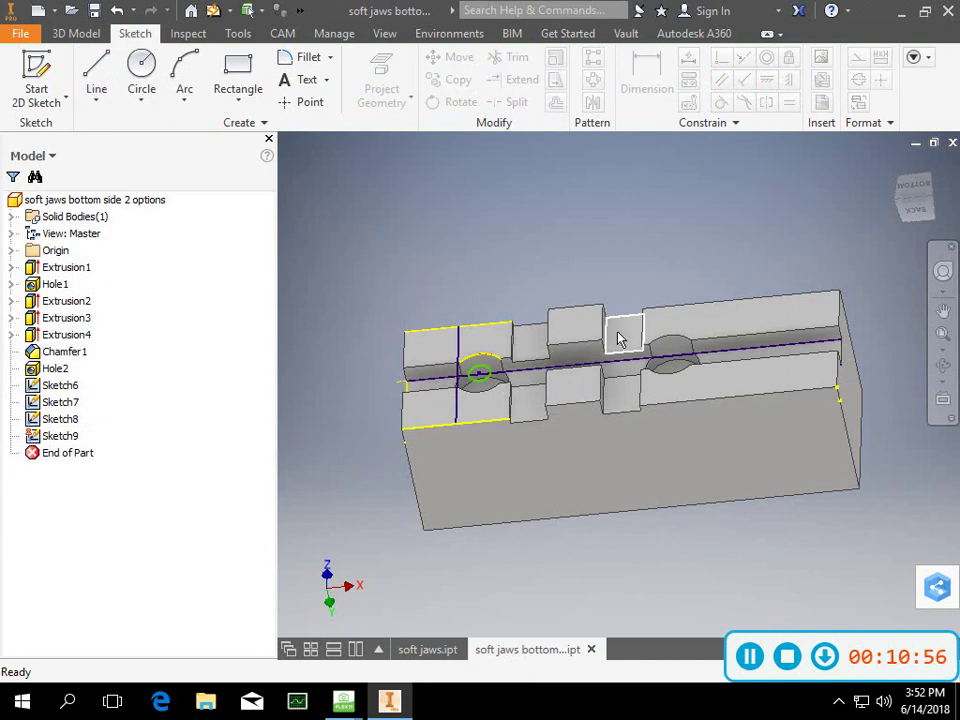
- Return from the model features to the part's CAM operations and machining commands
{"action": "left_click", "coordinate": [30, 155]}
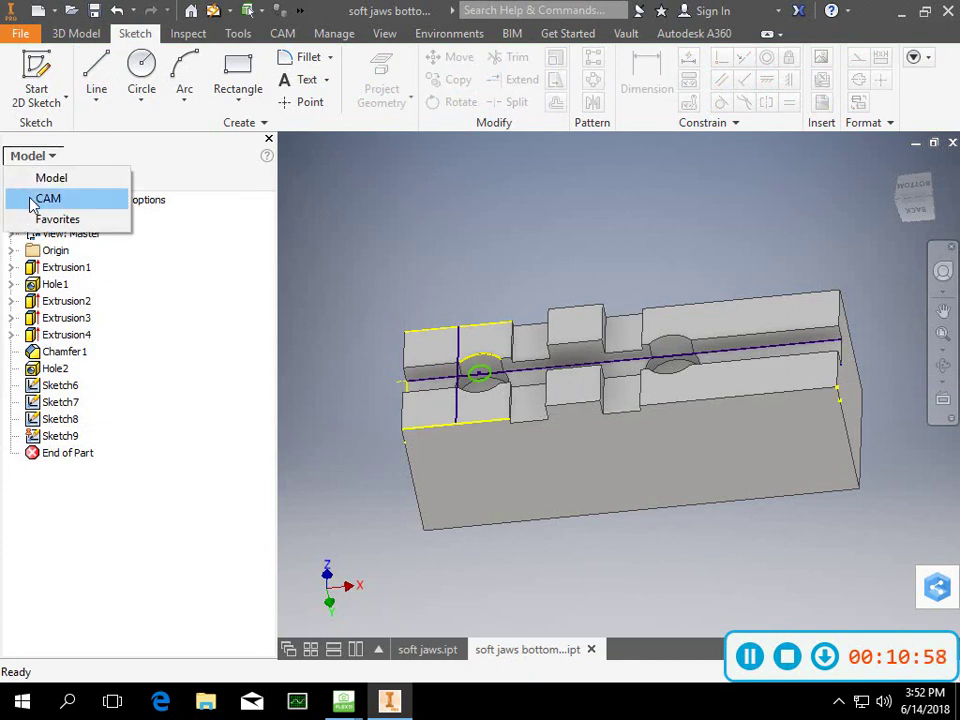
{"action": "left_click", "coordinate": [40, 199]}
{"action": "left_click", "coordinate": [282, 33]}
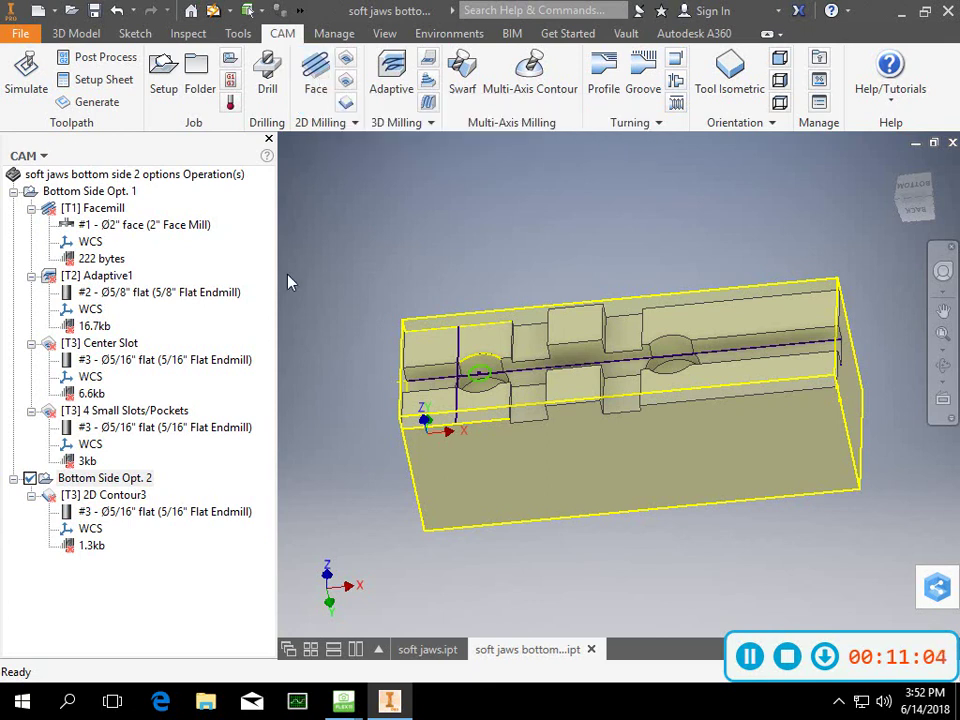
{"action": "left_click", "coordinate": [317, 80]}
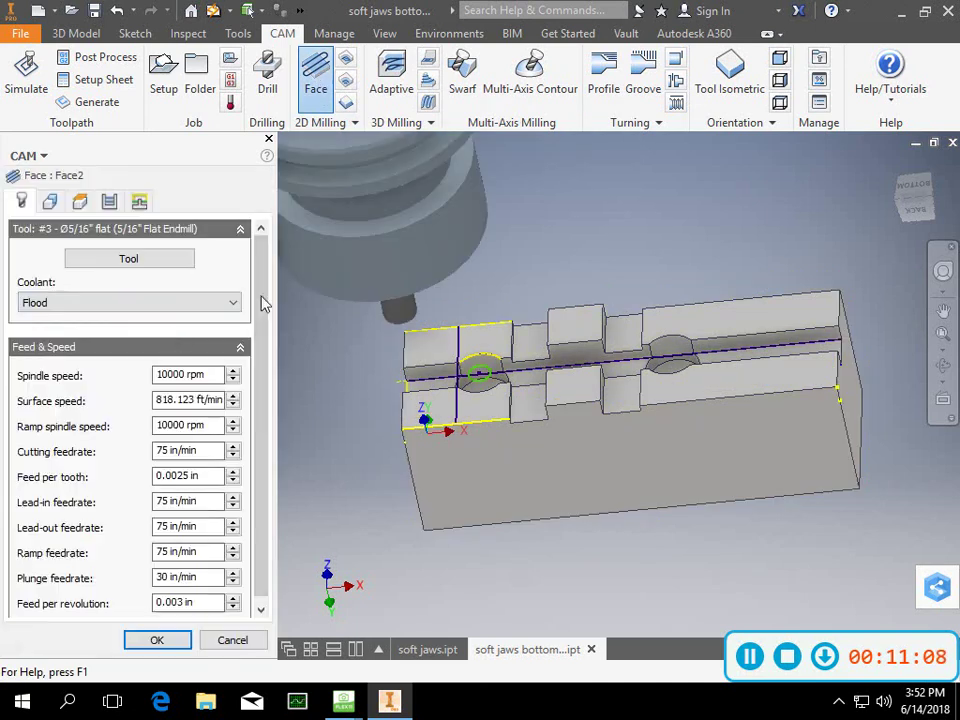
{"action": "left_click", "coordinate": [51, 203]}
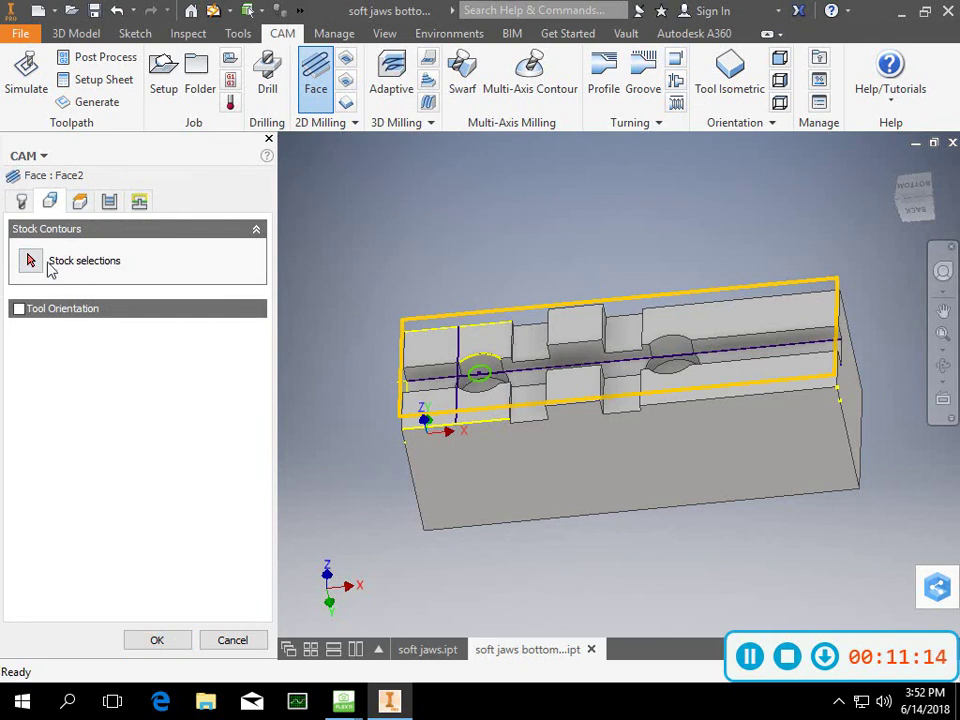
{"action": "left_click", "coordinate": [30, 260]}
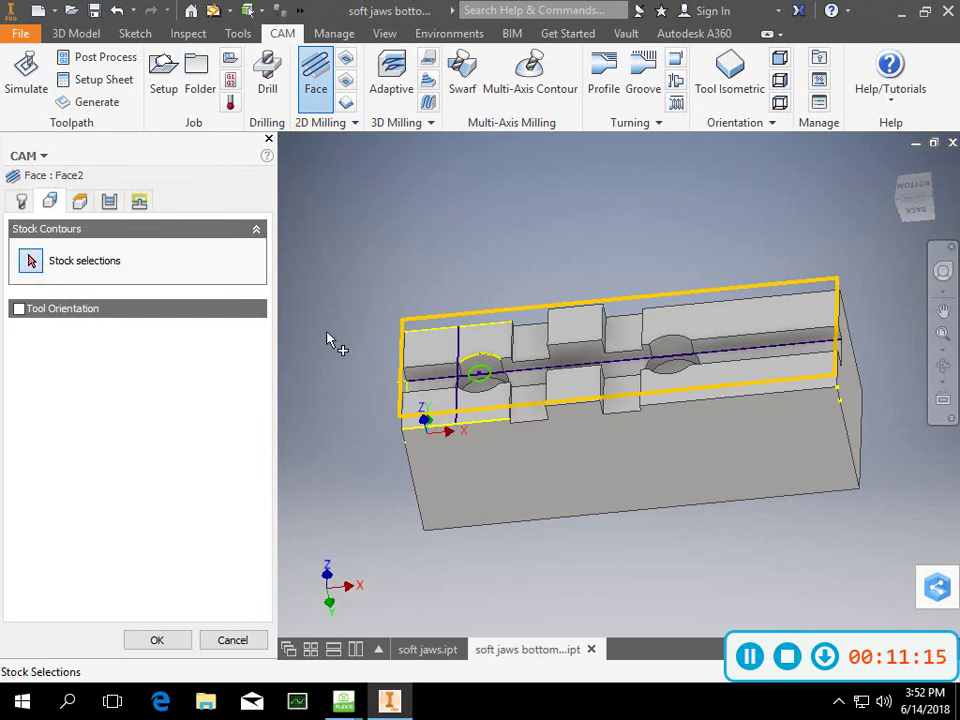
{"action": "left_click", "coordinate": [462, 358]}
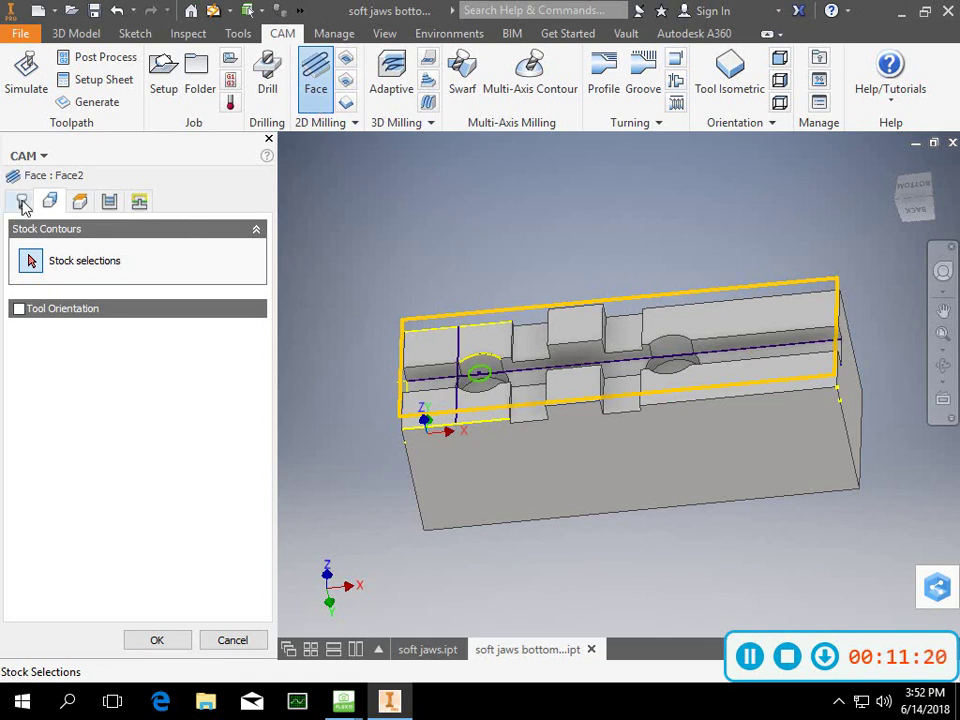
- Create a 2D Trace operation in Bottom Side Opt. 2 that follows the newly sketched line across the part
{"action": "left_click", "coordinate": [330, 125]}
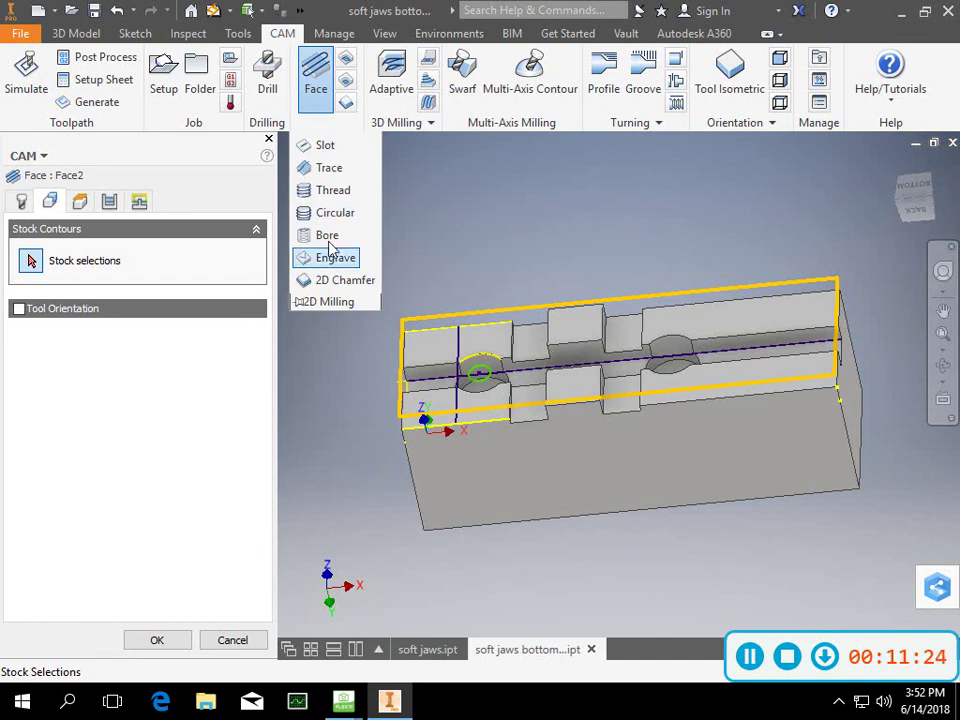
{"action": "left_click", "coordinate": [330, 168]}
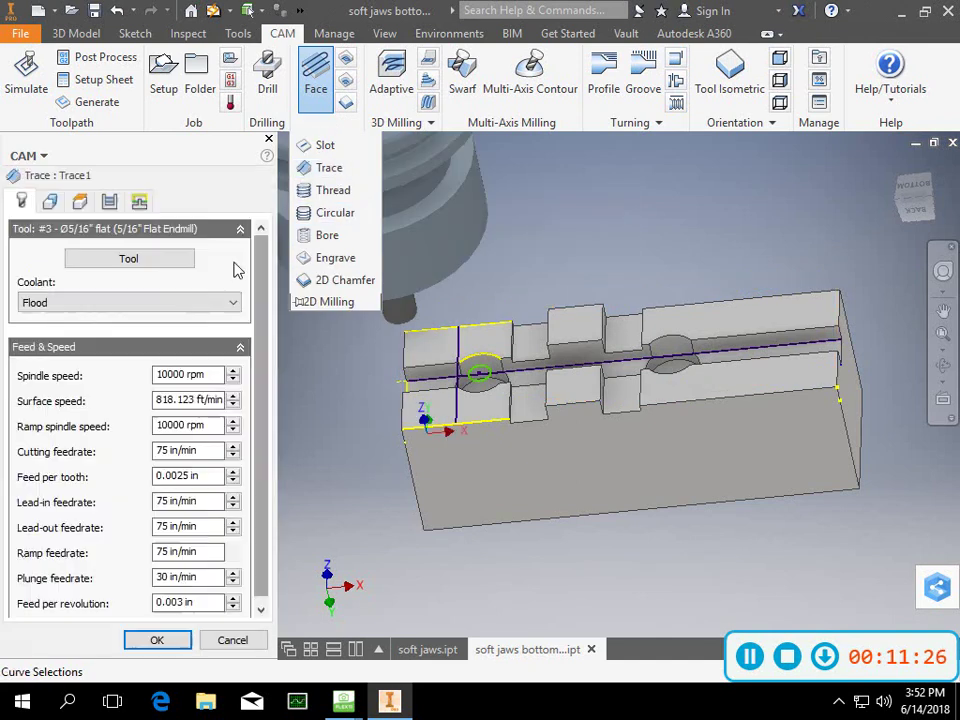
{"action": "left_click", "coordinate": [457, 345]}
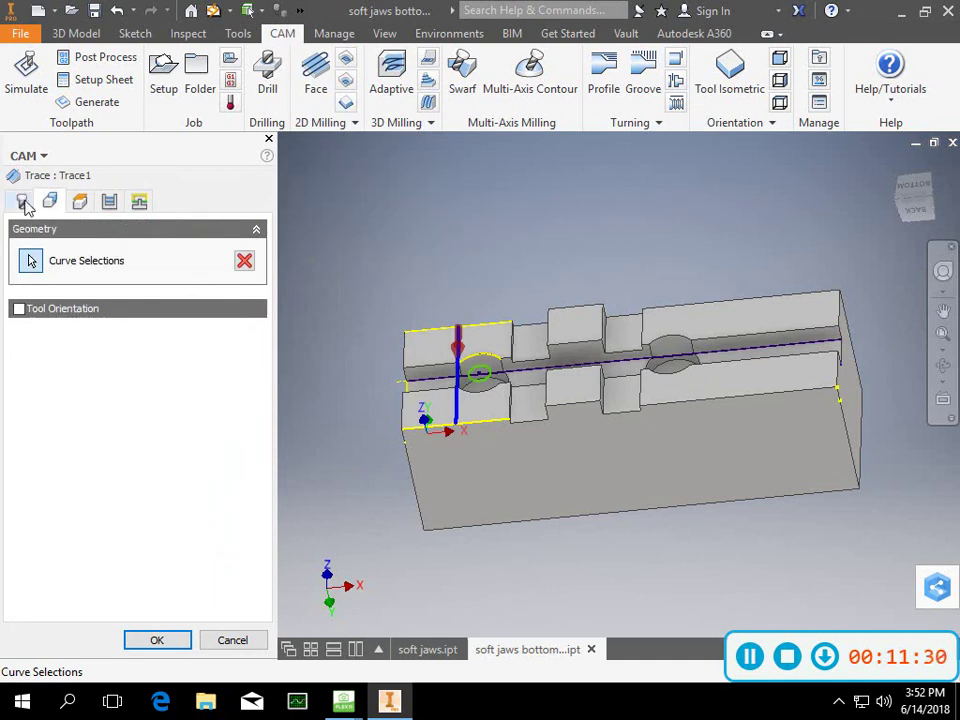
{"action": "left_click", "coordinate": [155, 645]}
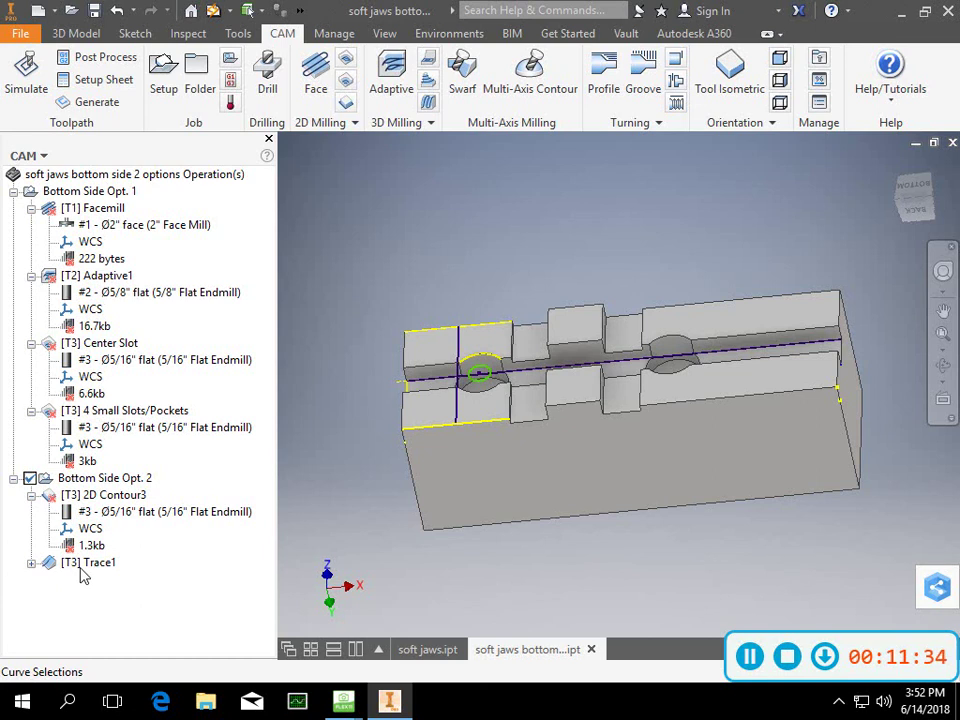
- Change the Trace1 operation's tool to the document's #1 Ø2" face mill and accept the operation
{"action": "double_click", "coordinate": [100, 568]}
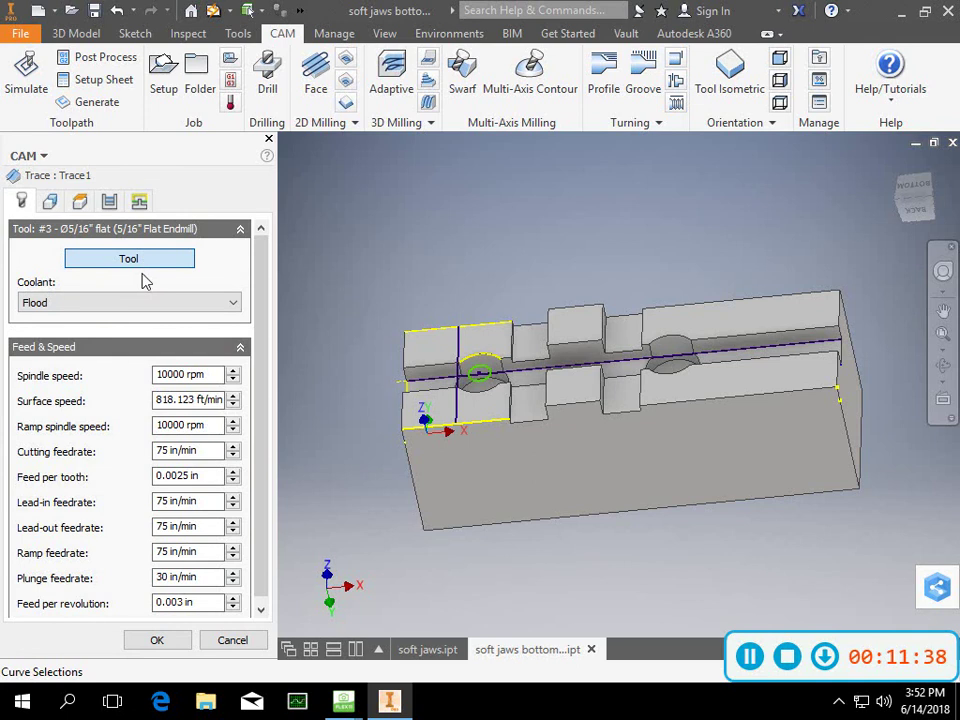
{"action": "left_click", "coordinate": [155, 261]}
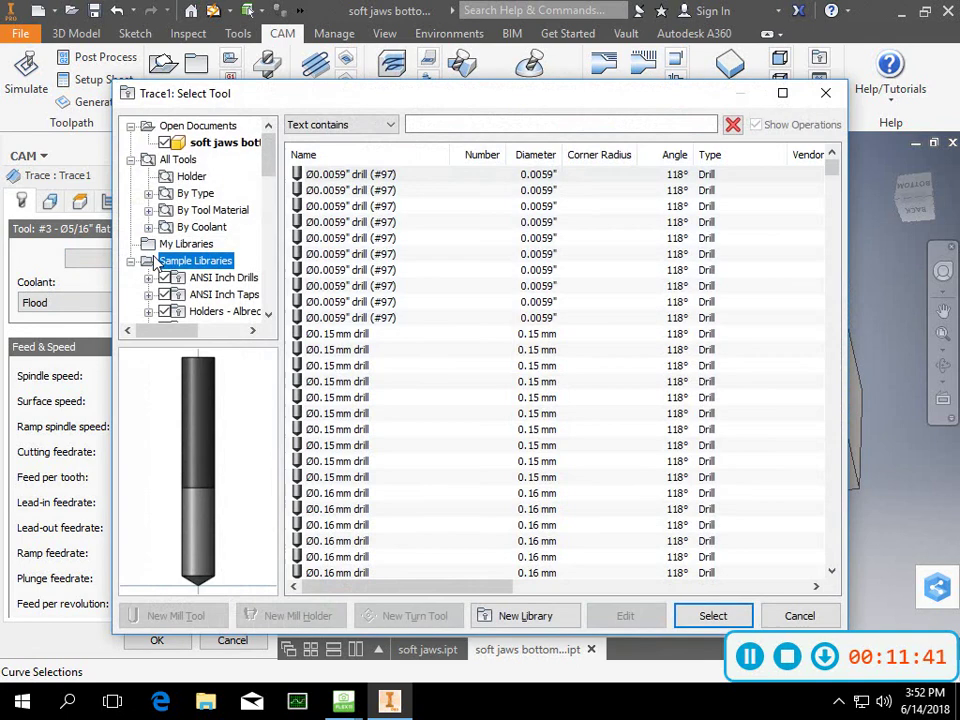
{"action": "left_click", "coordinate": [435, 125]}
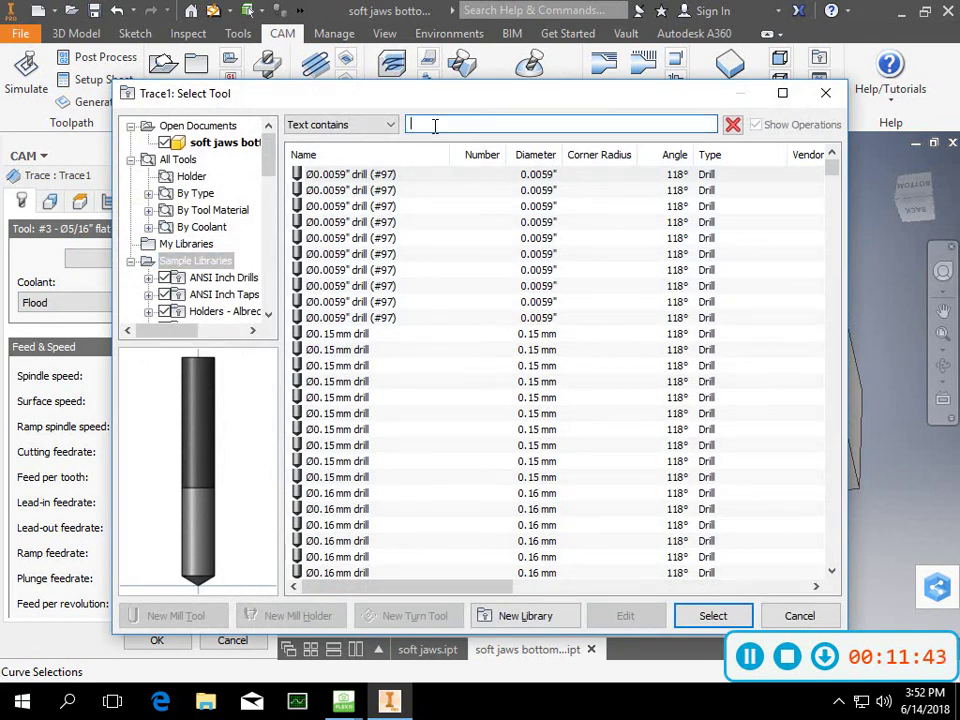
{"action": "type", "text": "2"}
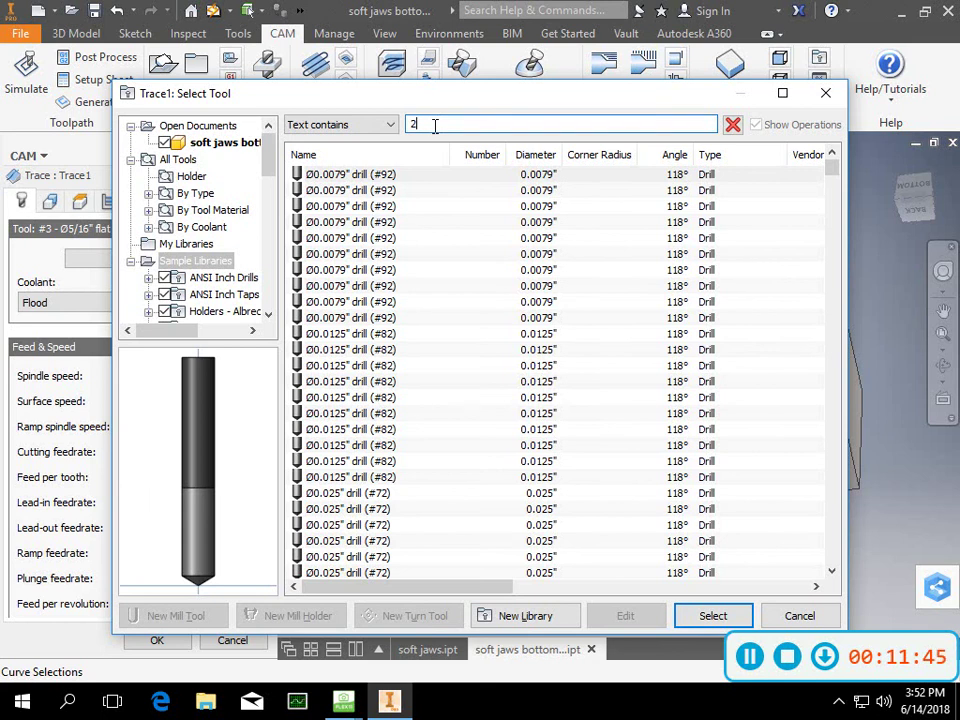
{"action": "type", "text": "\""}
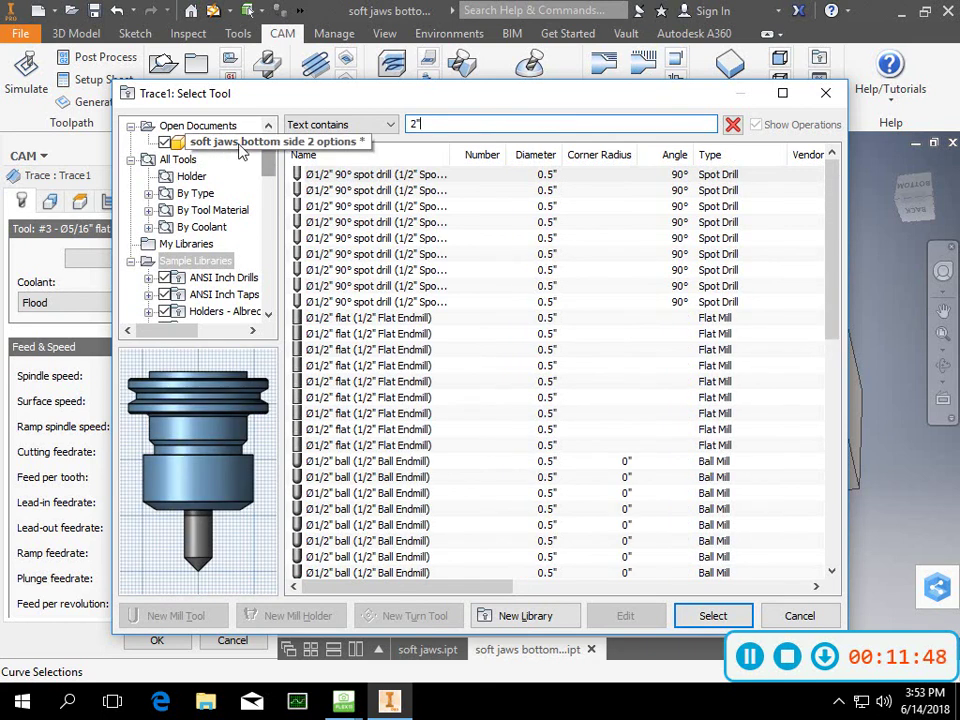
{"action": "left_click", "coordinate": [225, 142]}
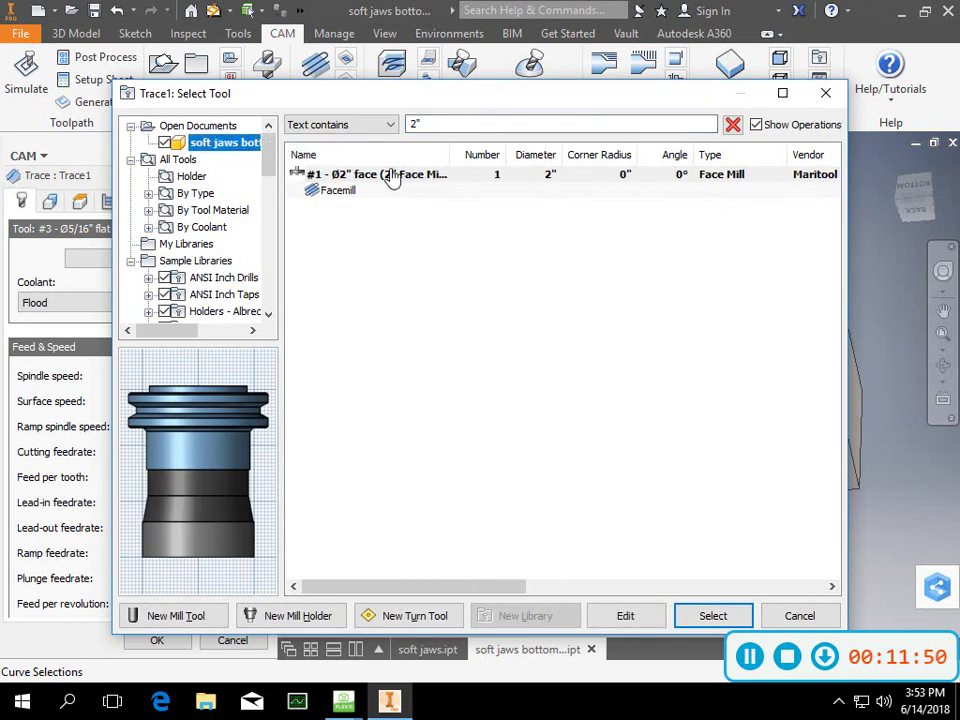
{"action": "left_click", "coordinate": [390, 177]}
{"action": "left_click", "coordinate": [710, 616]}
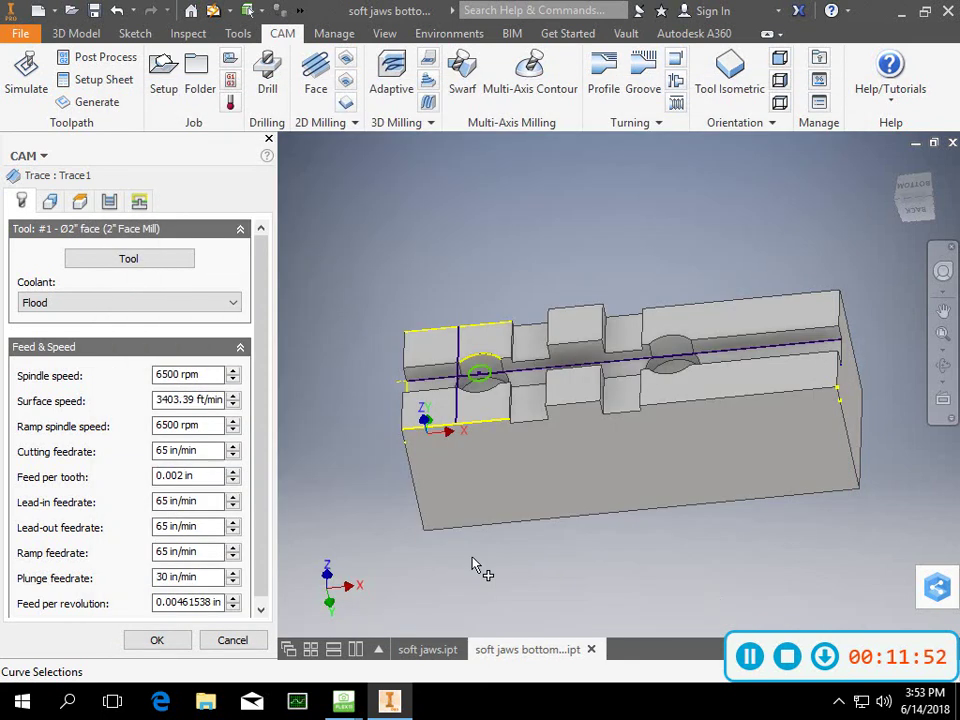
{"action": "left_click", "coordinate": [155, 641]}
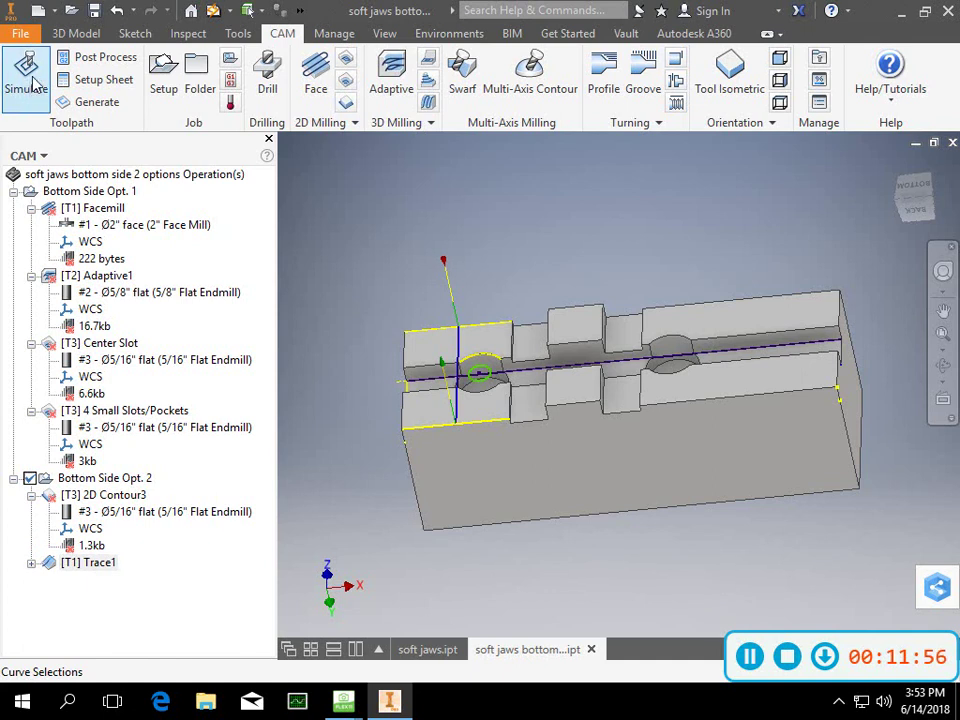
- Simulate the Trace1 toolpath, play it through and inspect the face mill's path from several angles
{"action": "left_click", "coordinate": [85, 563]}
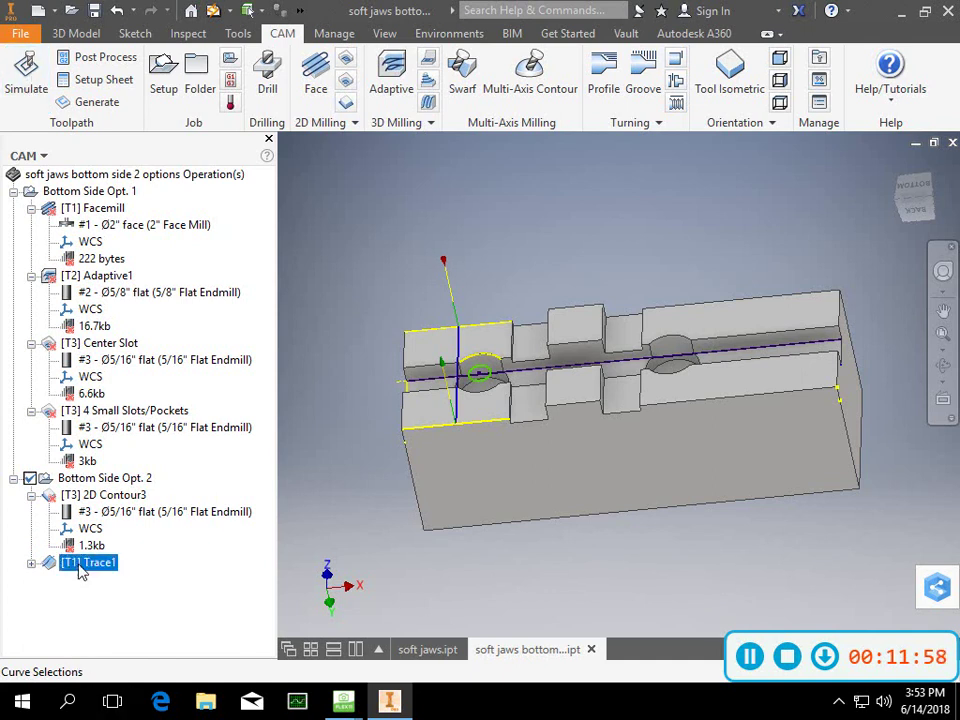
{"action": "left_click", "coordinate": [26, 75]}
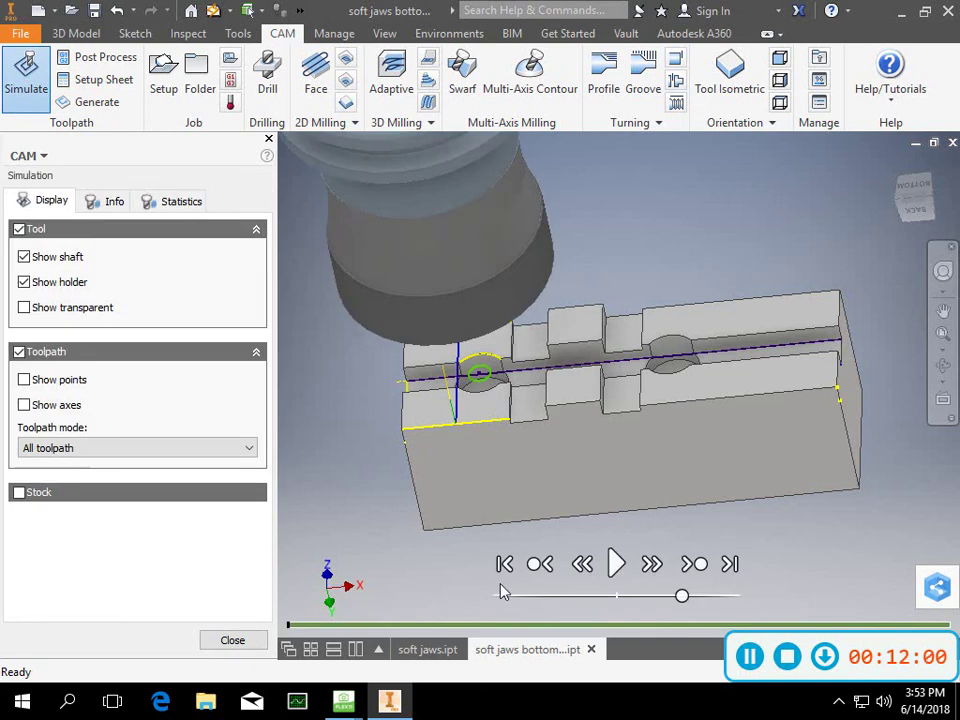
{"action": "left_click", "coordinate": [616, 560]}
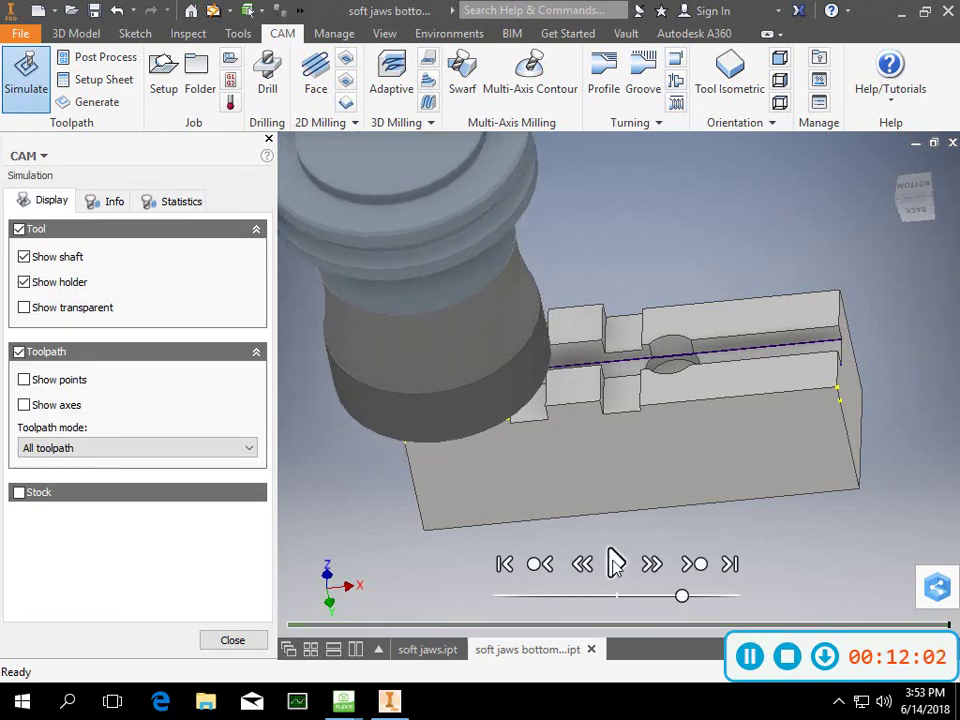
{"action": "mouse_move", "coordinate": [915, 188]}
{"action": "left_mouse_down"}
{"action": "mouse_move", "coordinate": [948, 170]}
{"action": "mouse_move", "coordinate": [946, 132]}
{"action": "mouse_move", "coordinate": [922, 166]}
{"action": "mouse_move", "coordinate": [946, 136]}
{"action": "mouse_move", "coordinate": [934, 170]}
{"action": "mouse_move", "coordinate": [946, 137]}
{"action": "mouse_move", "coordinate": [950, 154]}
{"action": "left_mouse_up"}
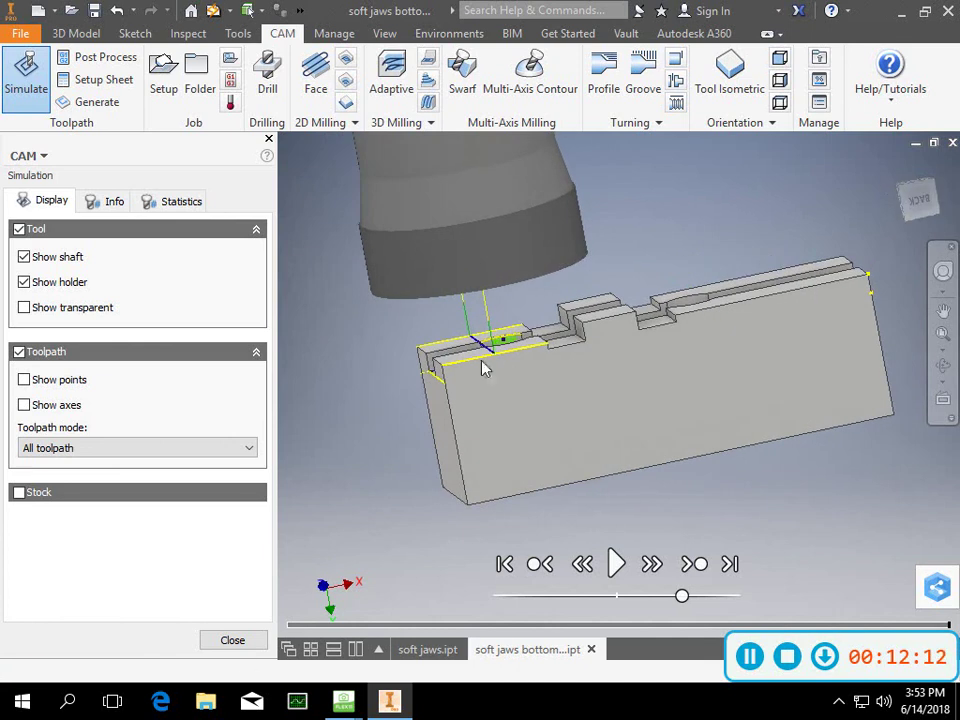
{"action": "left_click_drag", "start_coordinate": [915, 195], "coordinate": [878, 228]}
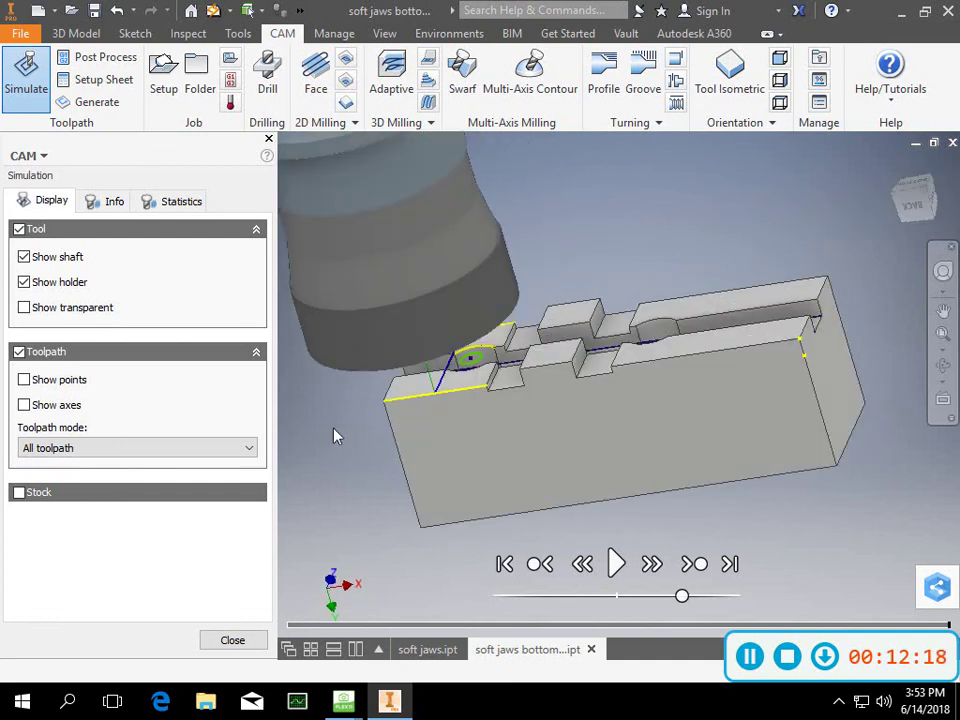